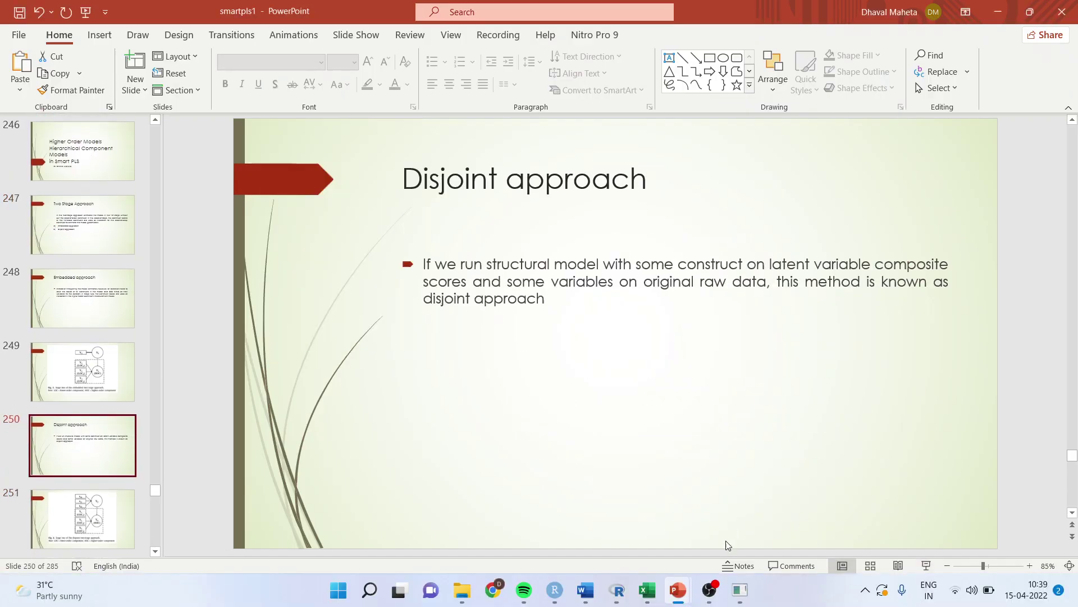
Step: Run the PLS algorithm on the demo path model
left_click(740, 591)
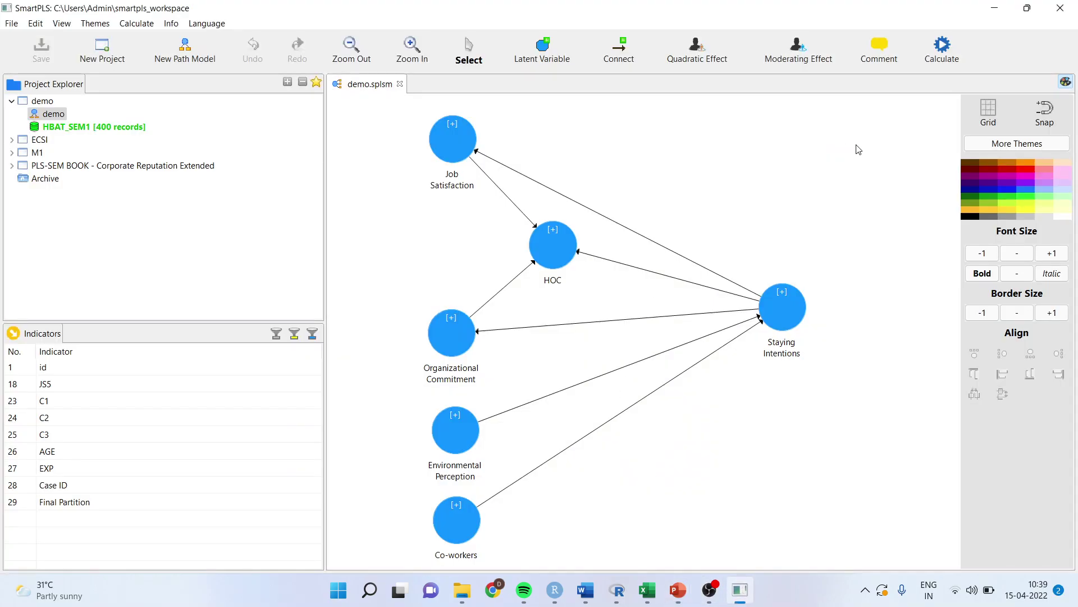
left_click(949, 55)
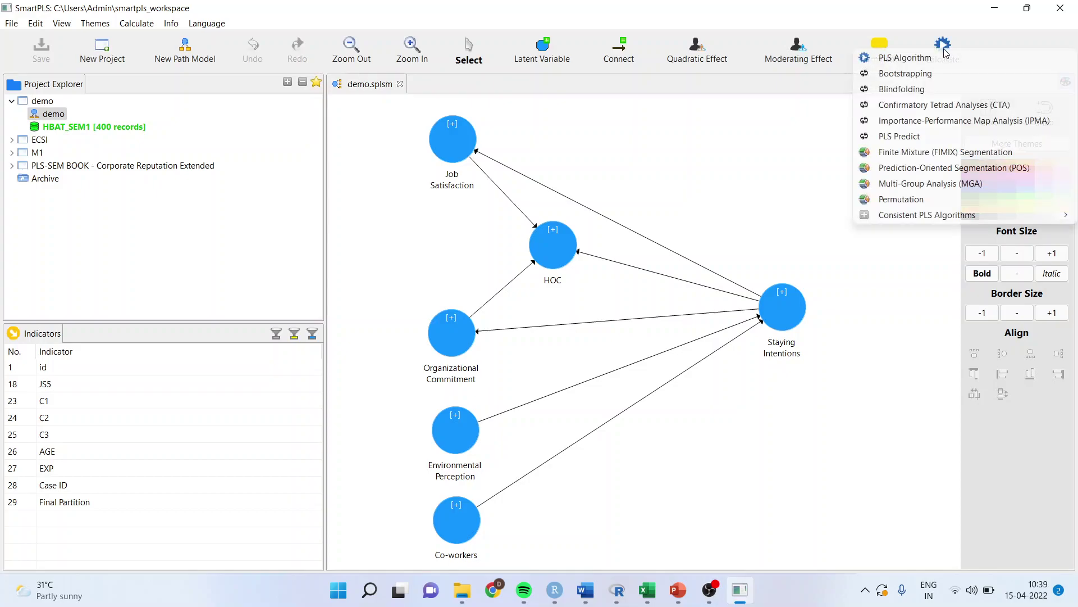
left_click(937, 61)
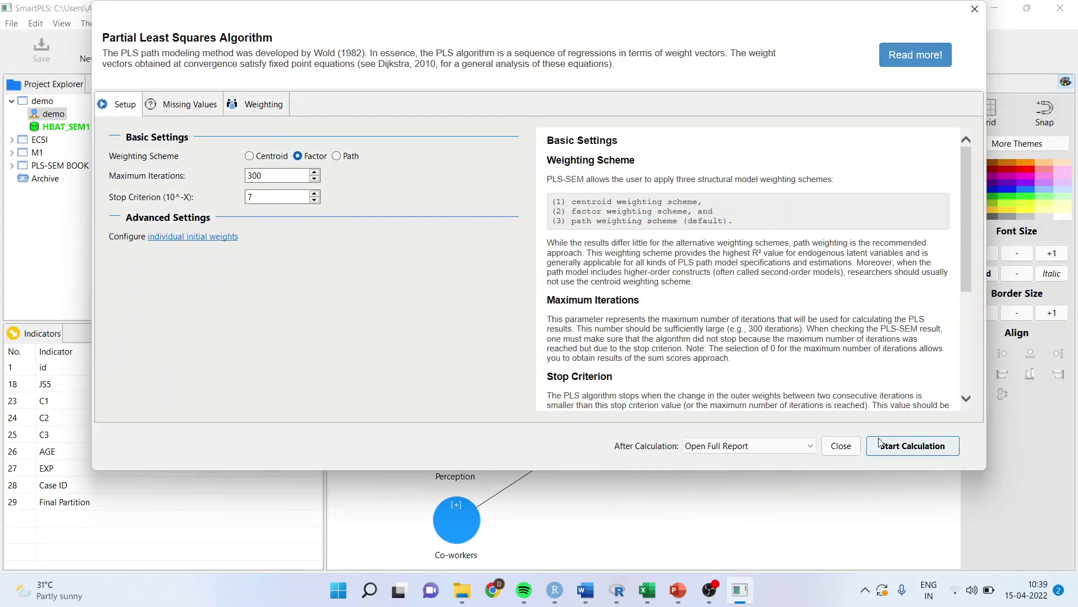
left_click(885, 446)
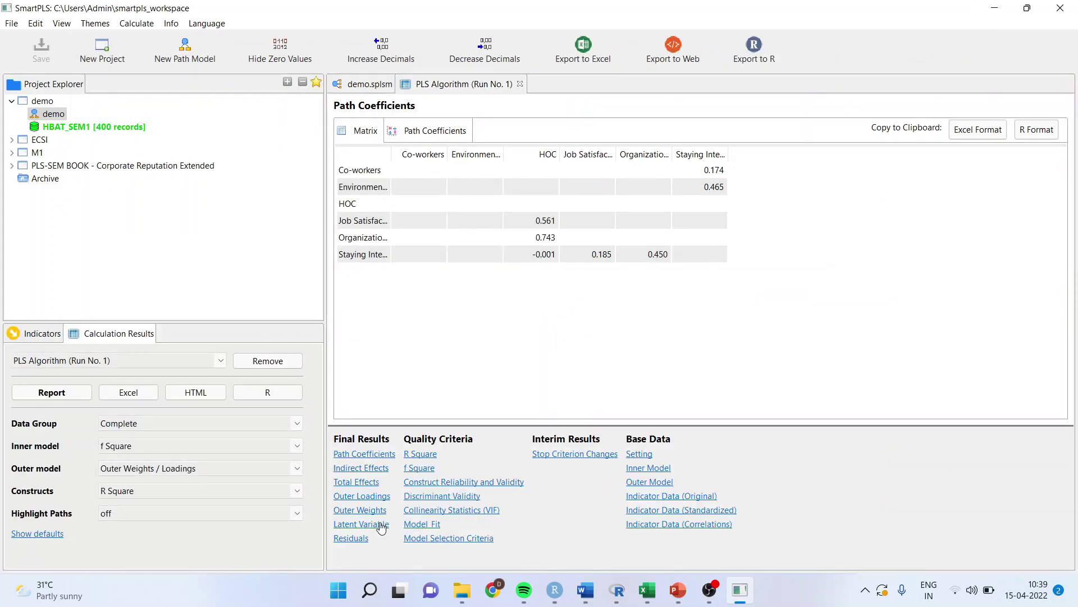
Step: Copy the latent variable scores in Excel format and switch to the HBAT_SEM1 workbook
left_click(376, 524)
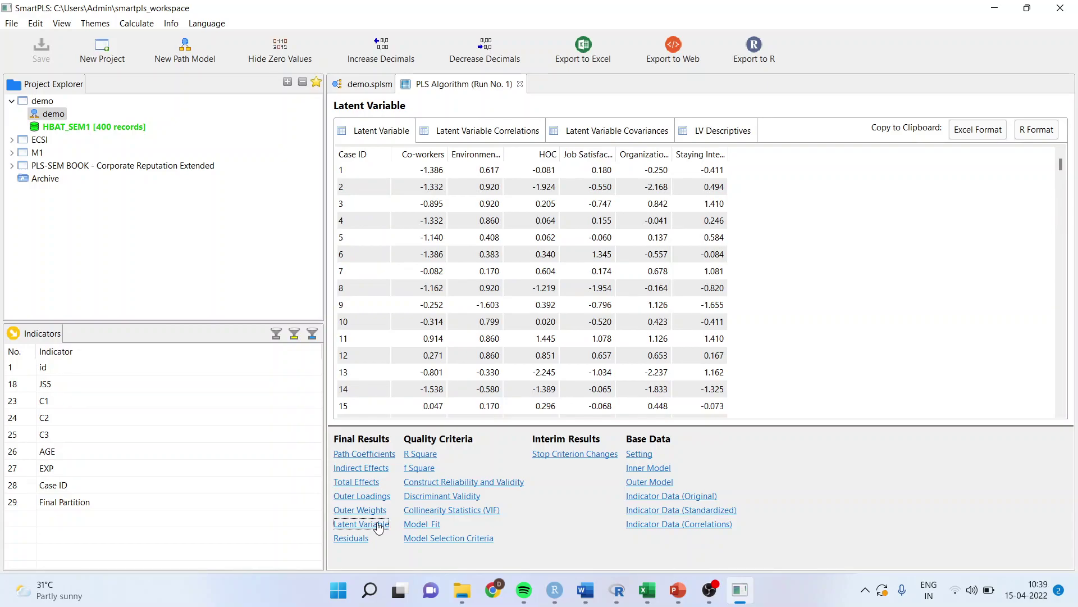
left_click(976, 133)
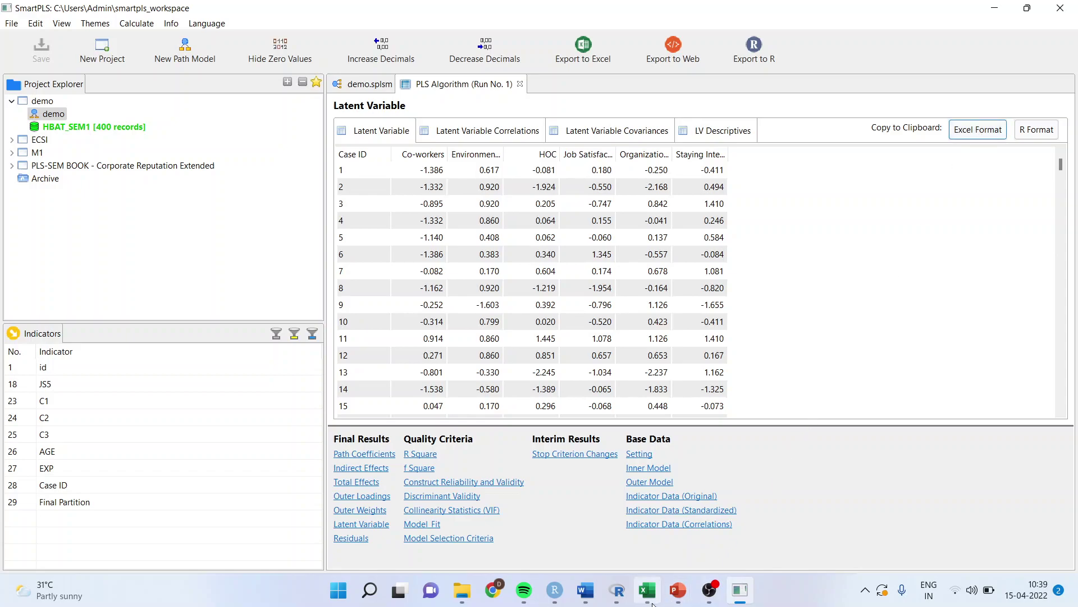
left_click(646, 579)
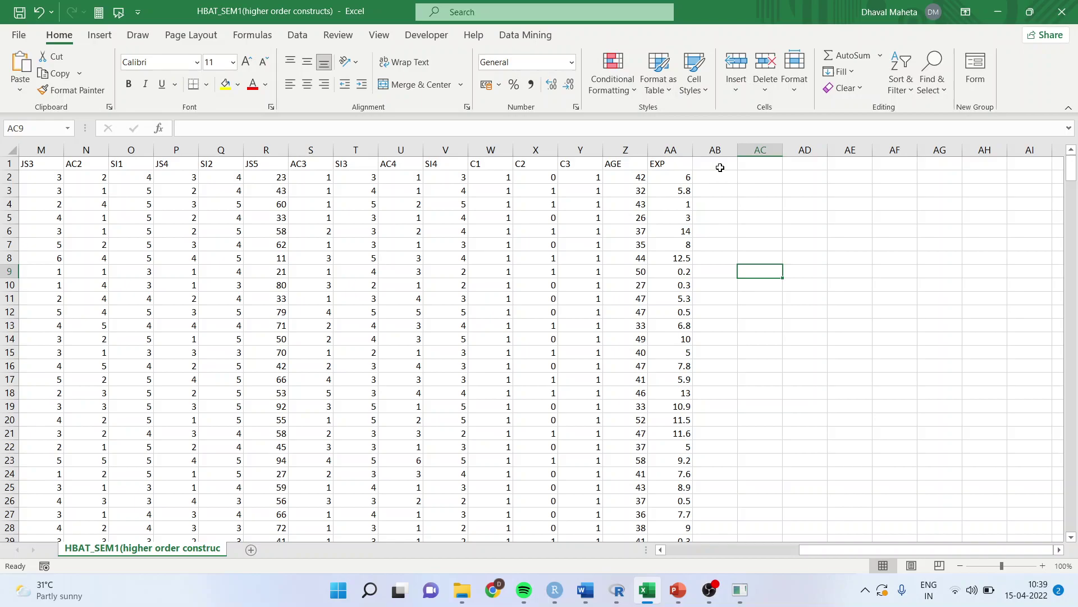
Step: Paste the latent variable scores at AB1 and delete the Case ID and HOC columns
left_click(720, 164)
key("ctrl+v")
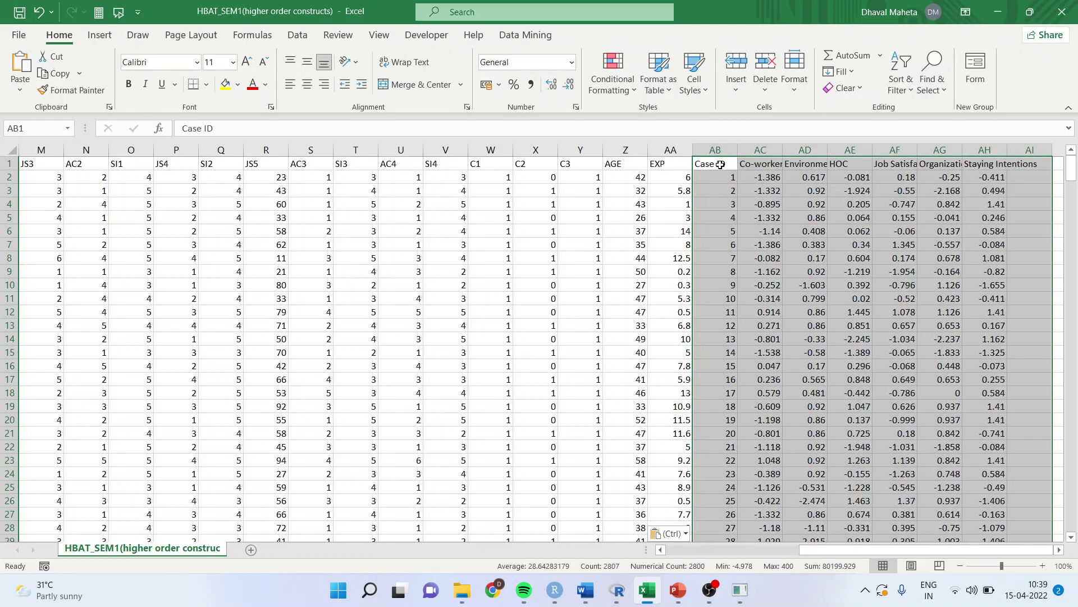
left_click(716, 150)
right_click(718, 150)
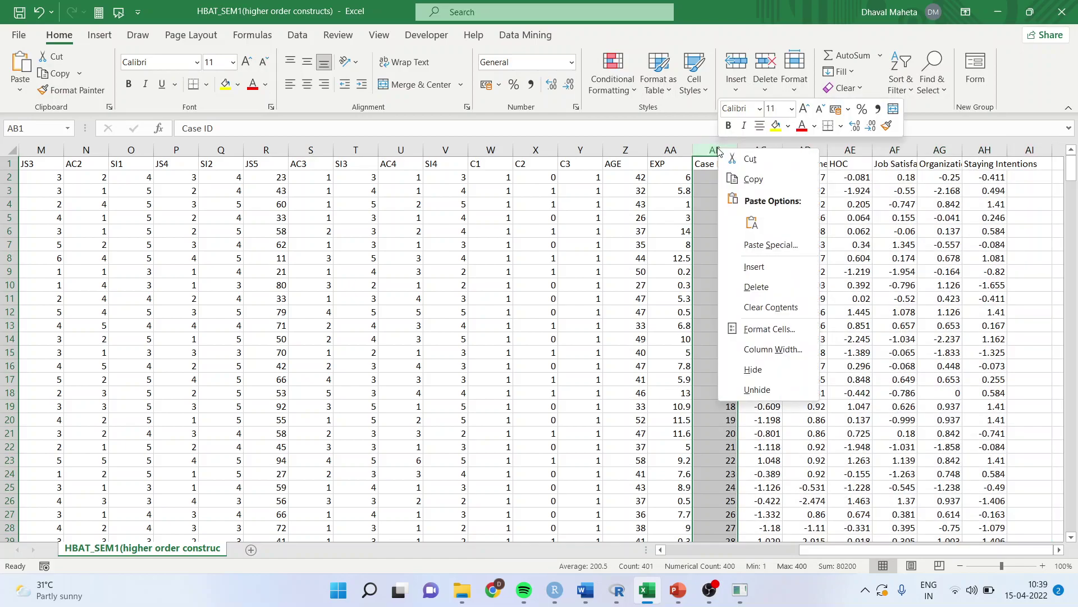
left_click(756, 287)
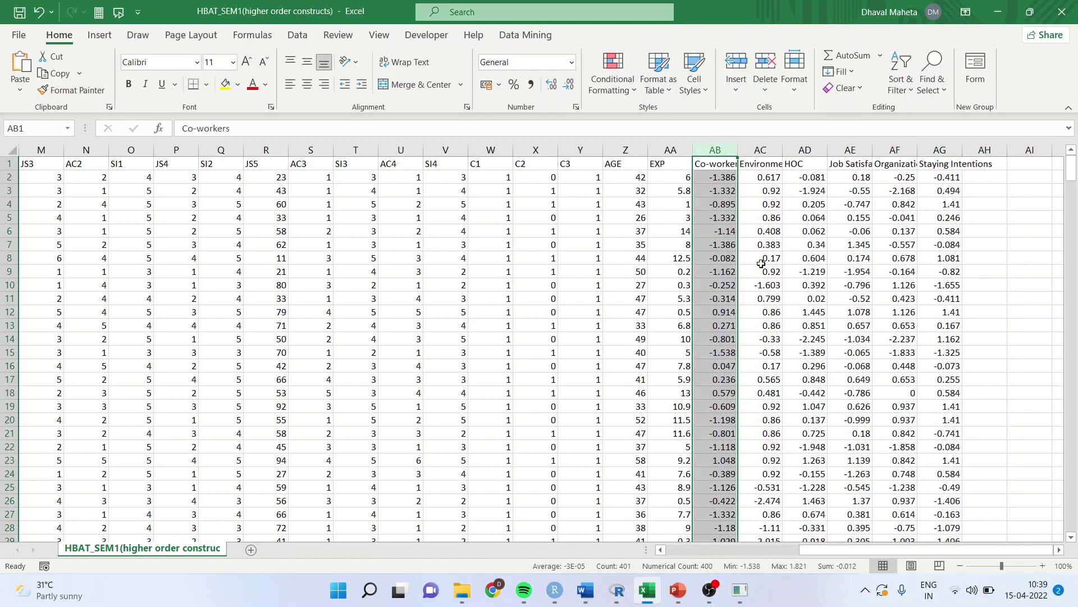
left_click(806, 151)
right_click(808, 152)
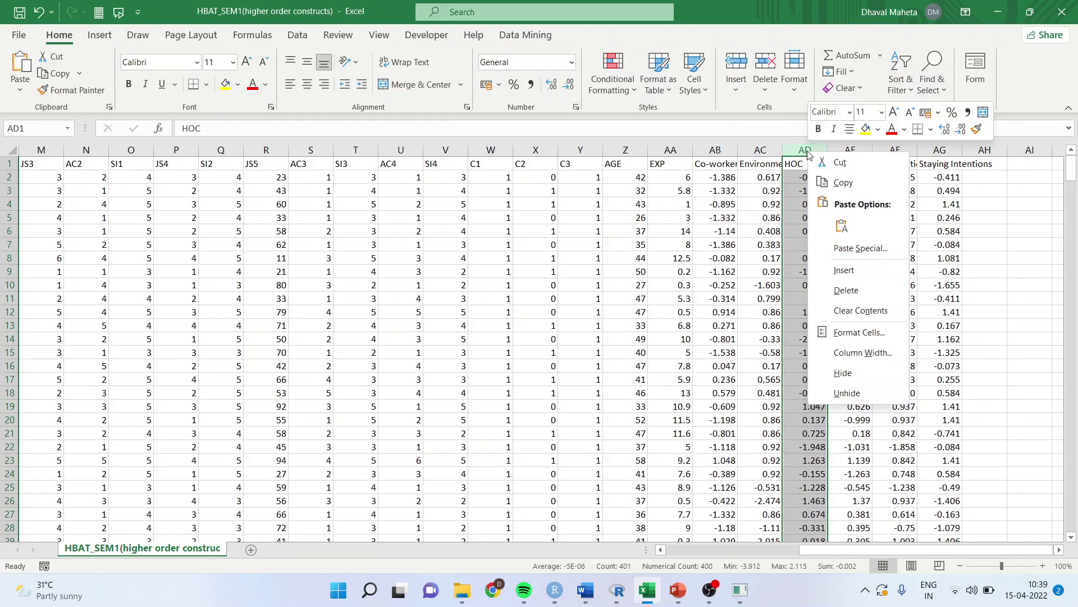
left_click(846, 290)
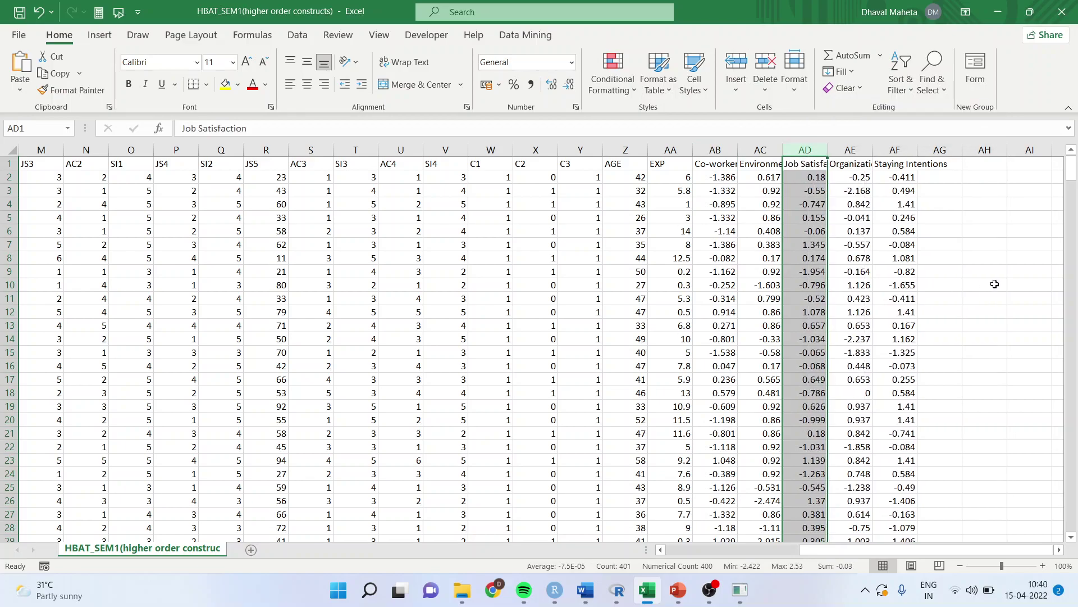
Step: Save the workbook with the Co-workers through Staying Intention score columns
left_click(720, 150)
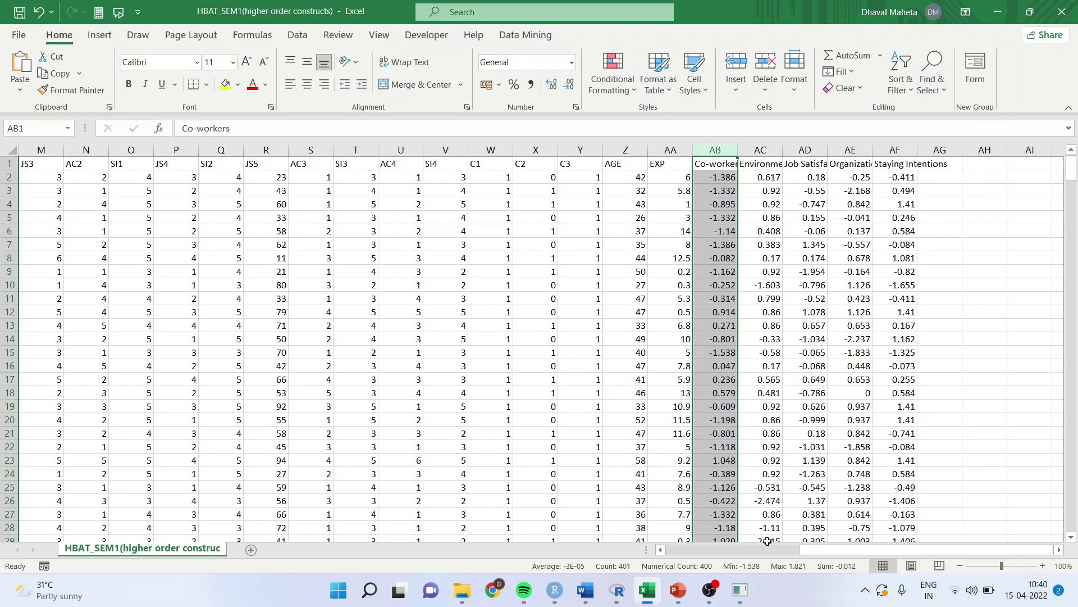
left_click_drag(839, 555, 694, 554)
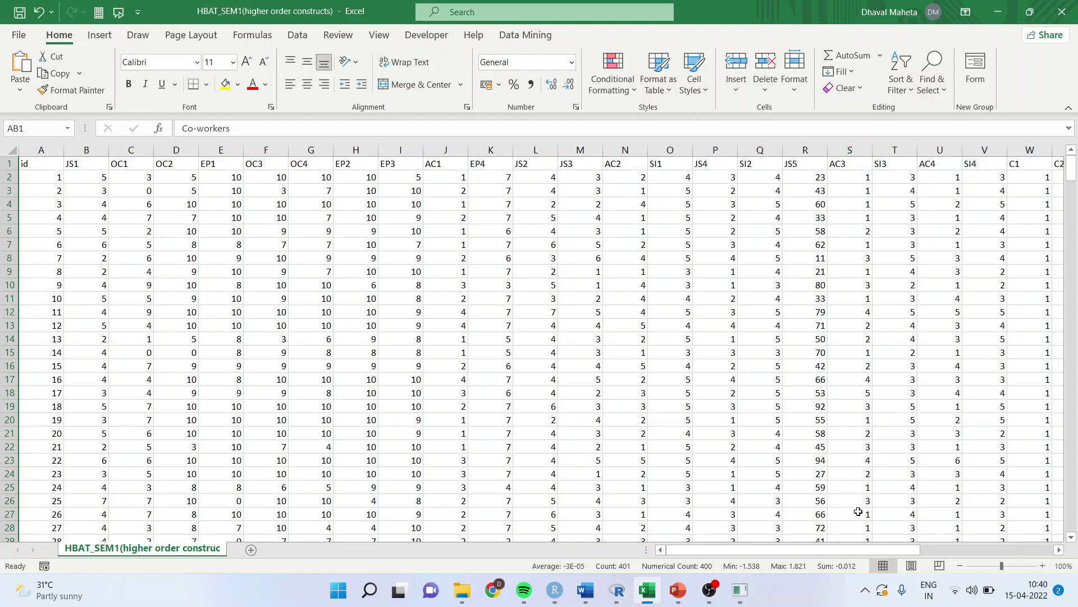
left_click_drag(852, 550, 951, 551)
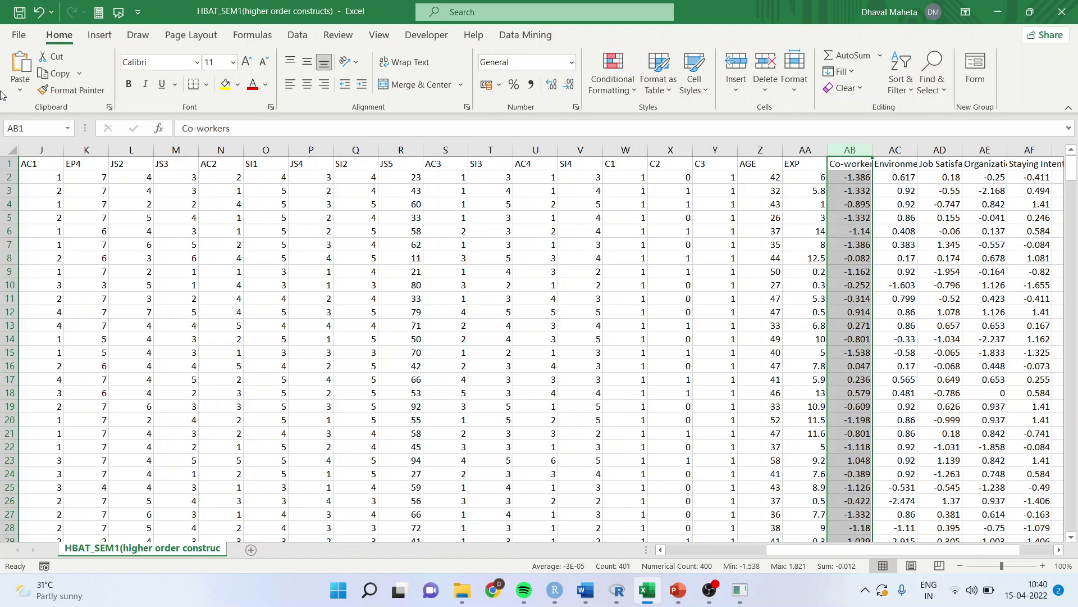
left_click(20, 39)
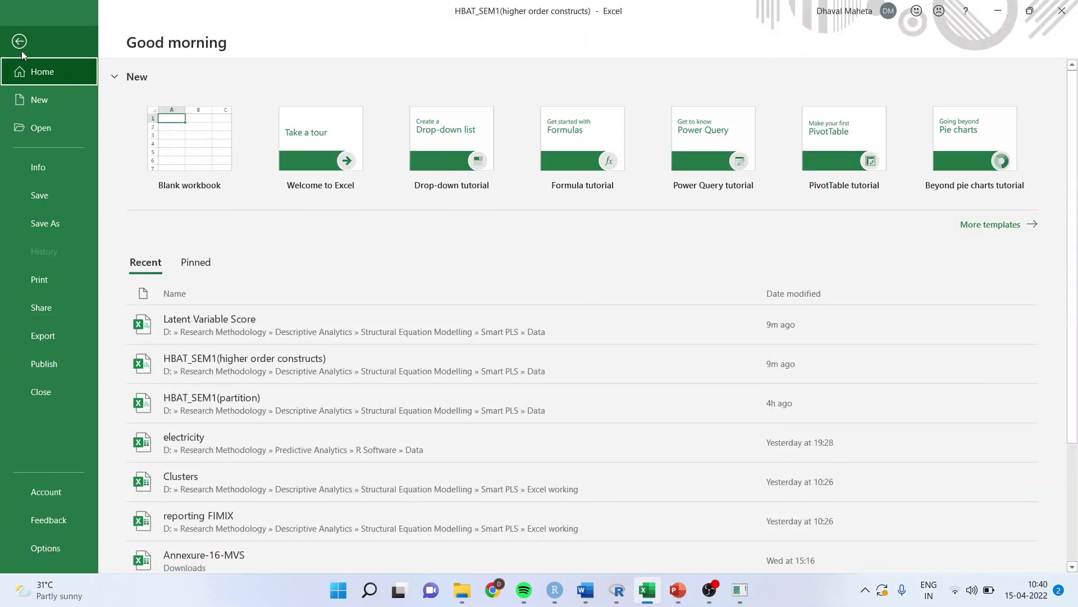
left_click(51, 194)
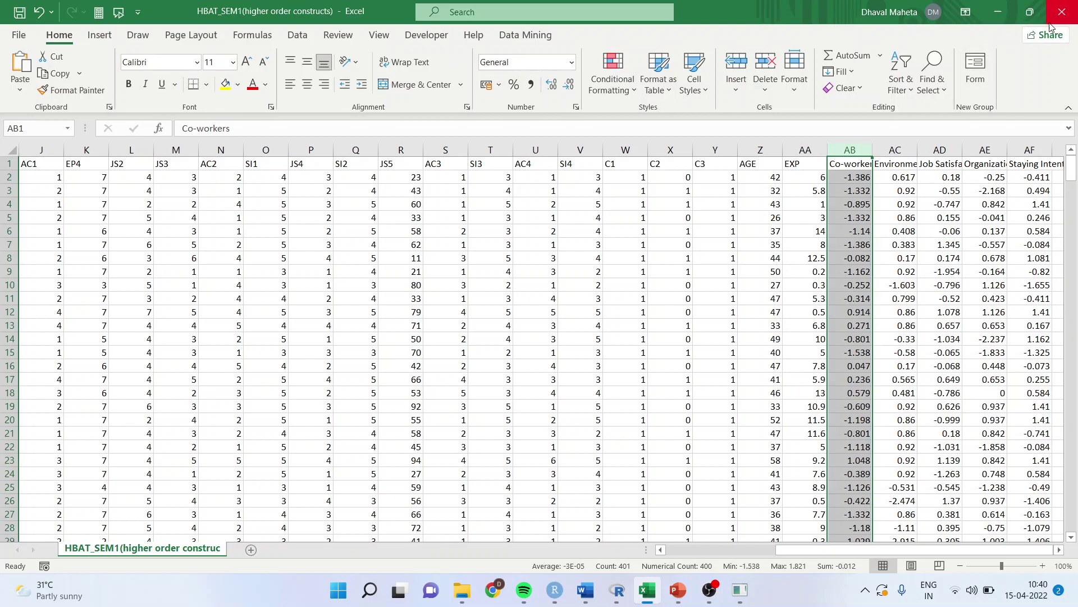
Step: Close Excel and import the HBAT_SEM1(higher order constructs) data file into the demo project
left_click(1063, 12)
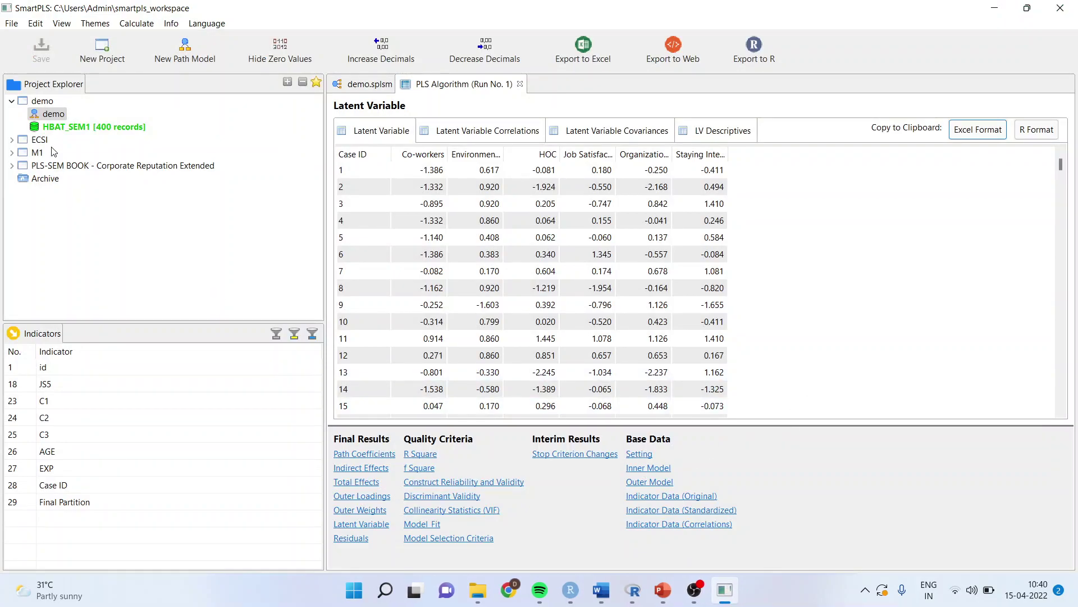
right_click(51, 116)
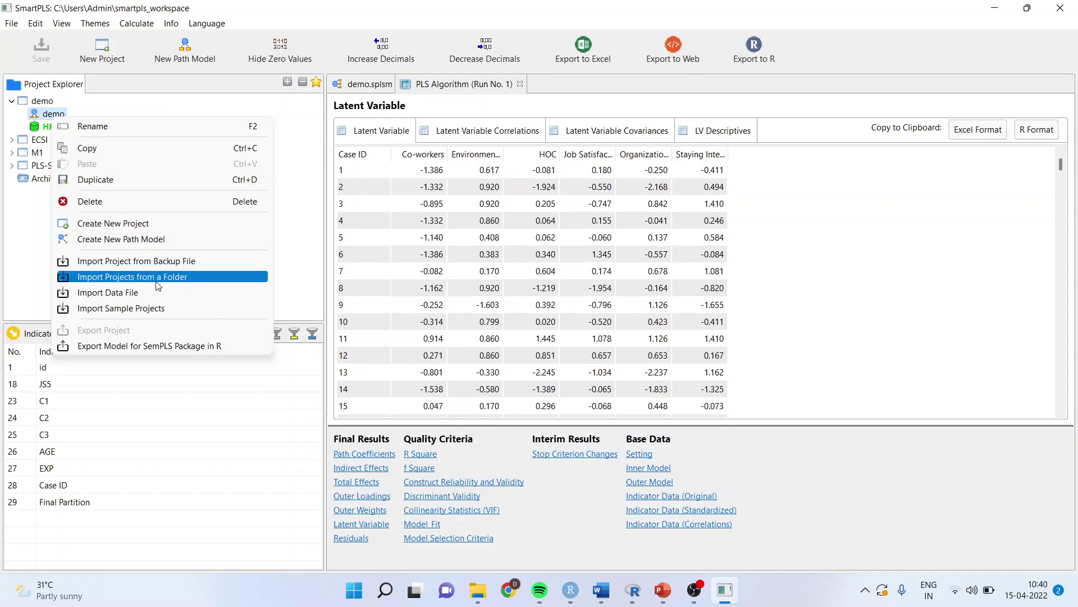
left_click(155, 294)
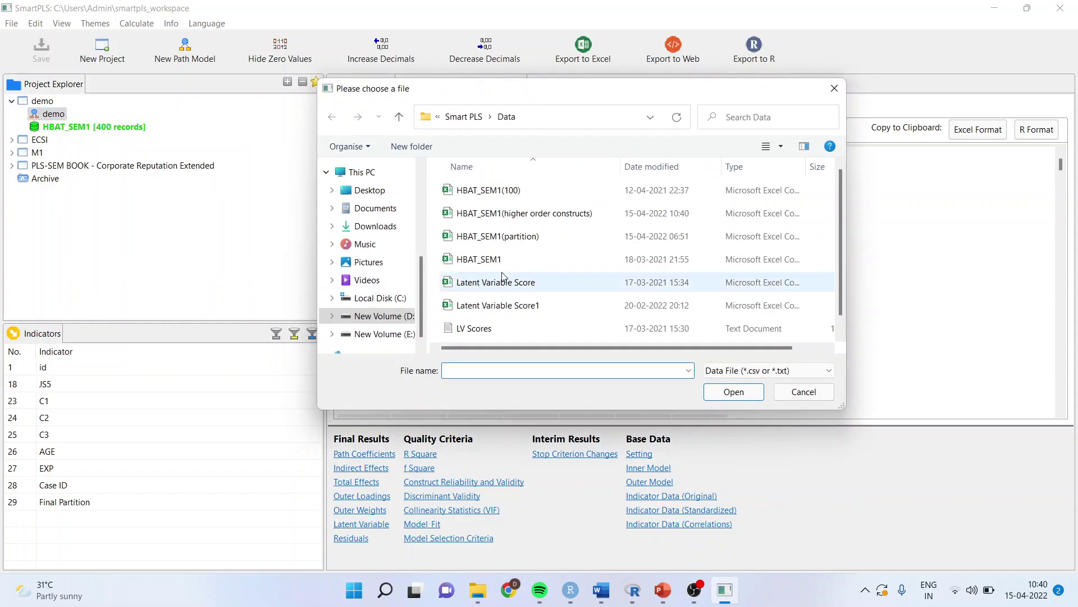
left_click(554, 217)
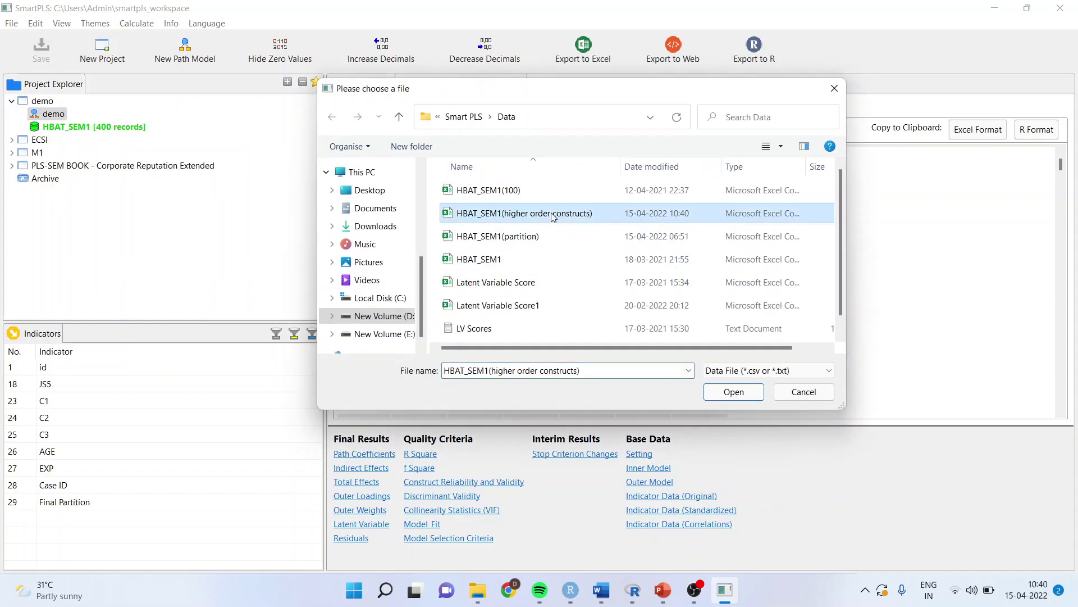
left_click(751, 397)
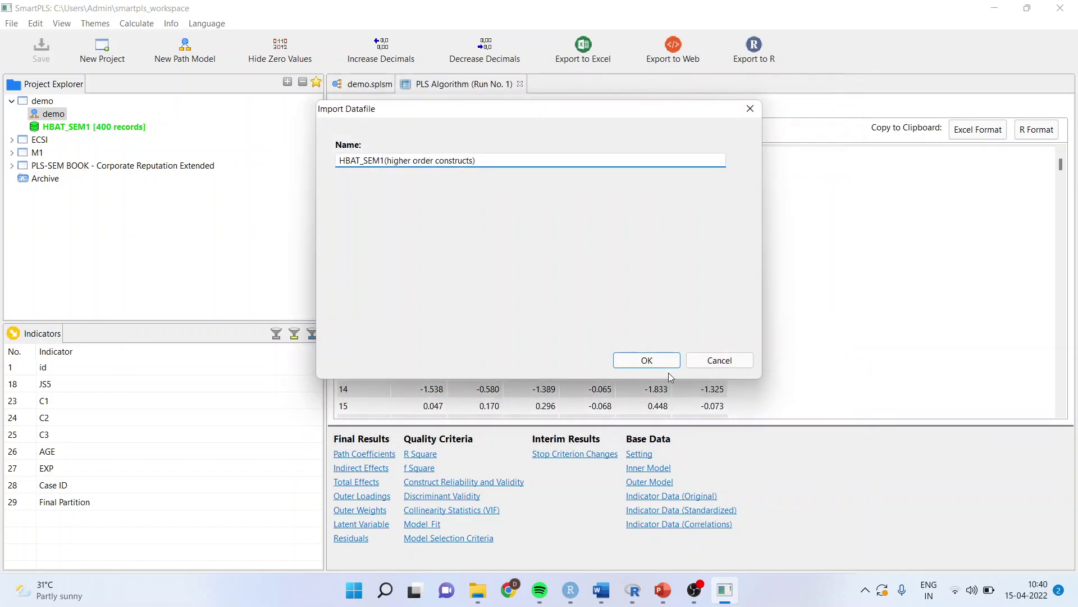
left_click(634, 360)
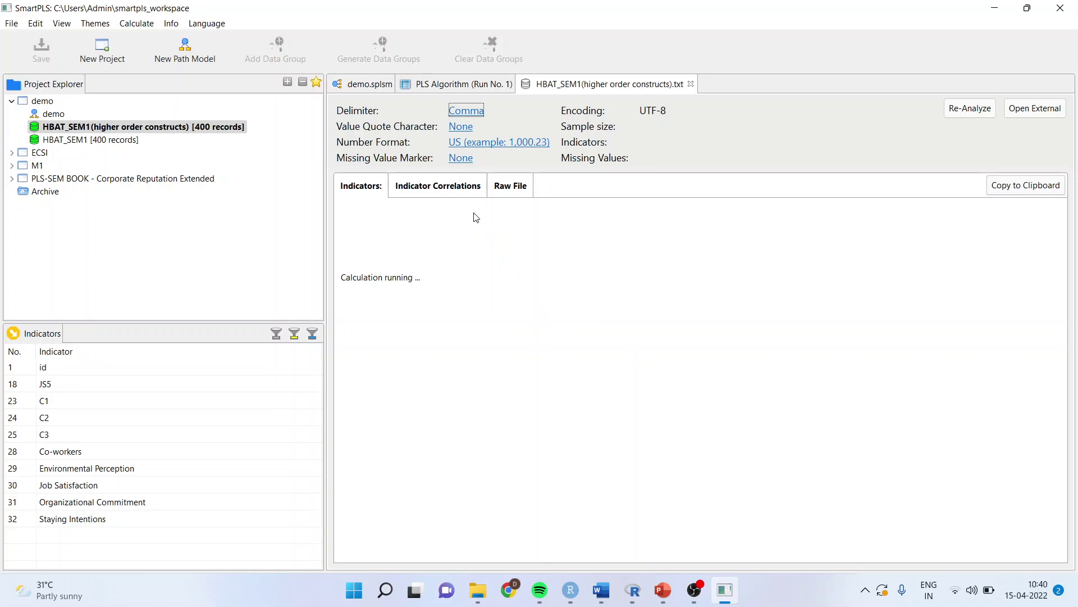
Step: Review the dataset's correlations, raw file and indicator statistics: 400 records, 32 indicators
left_click(455, 187)
left_click(502, 191)
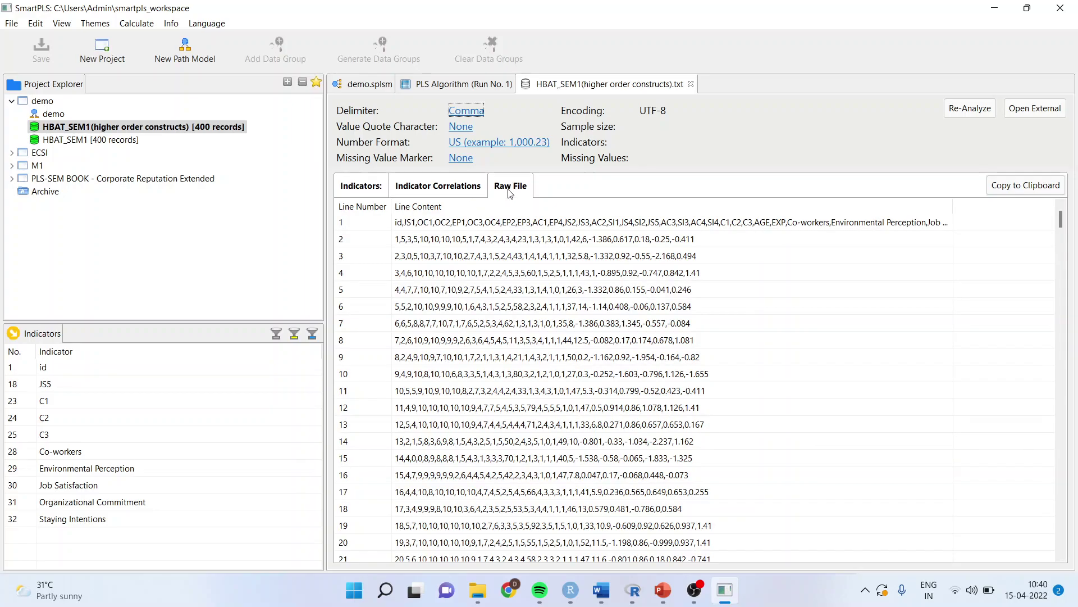
left_click(371, 190)
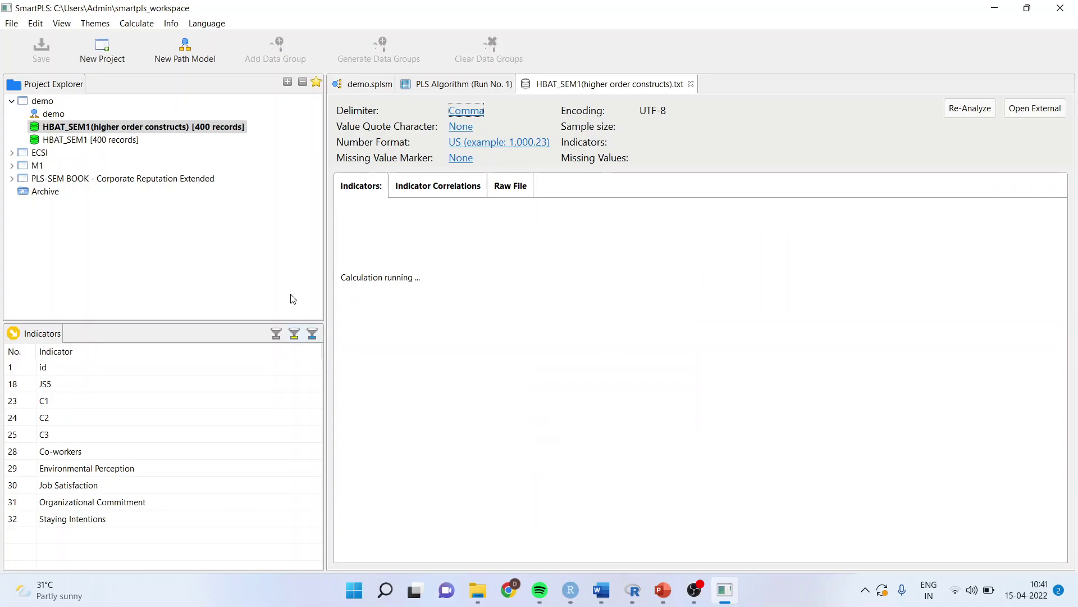
double_click(54, 115)
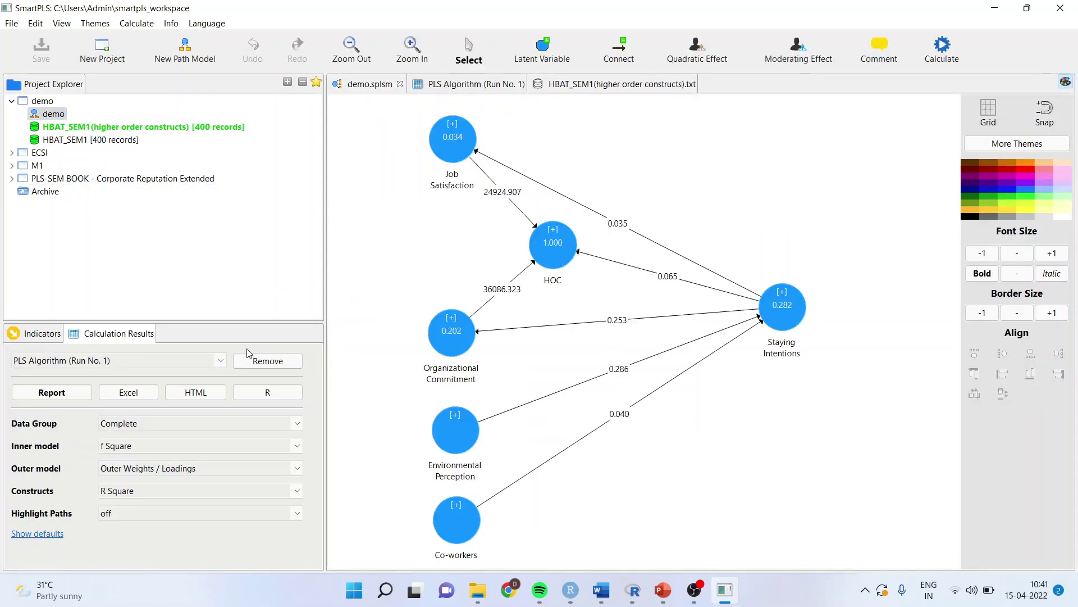
left_click(39, 335)
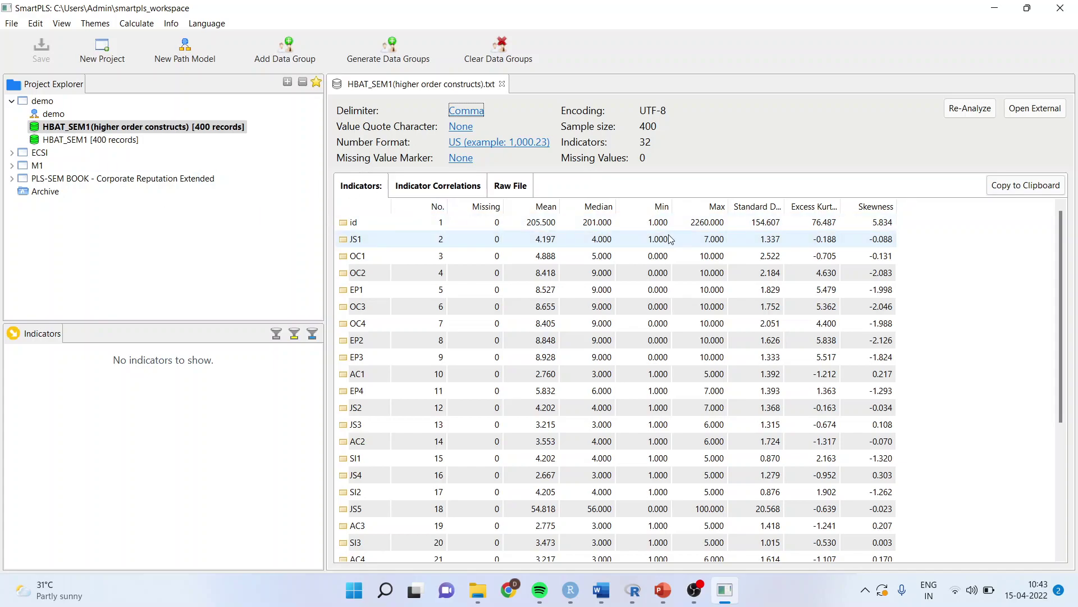
left_click(438, 187)
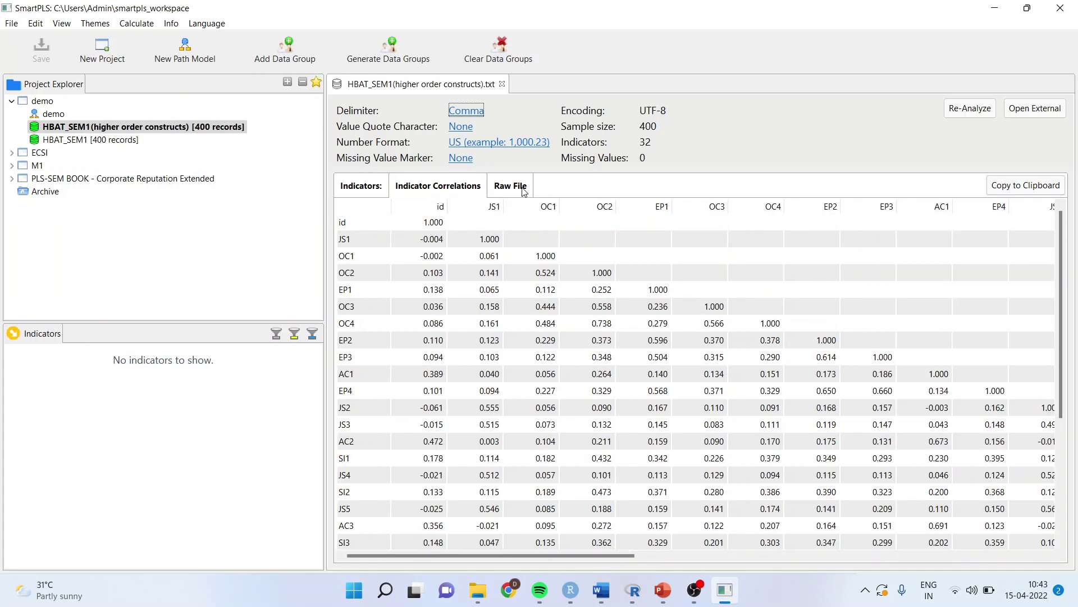
left_click(513, 190)
left_click(372, 190)
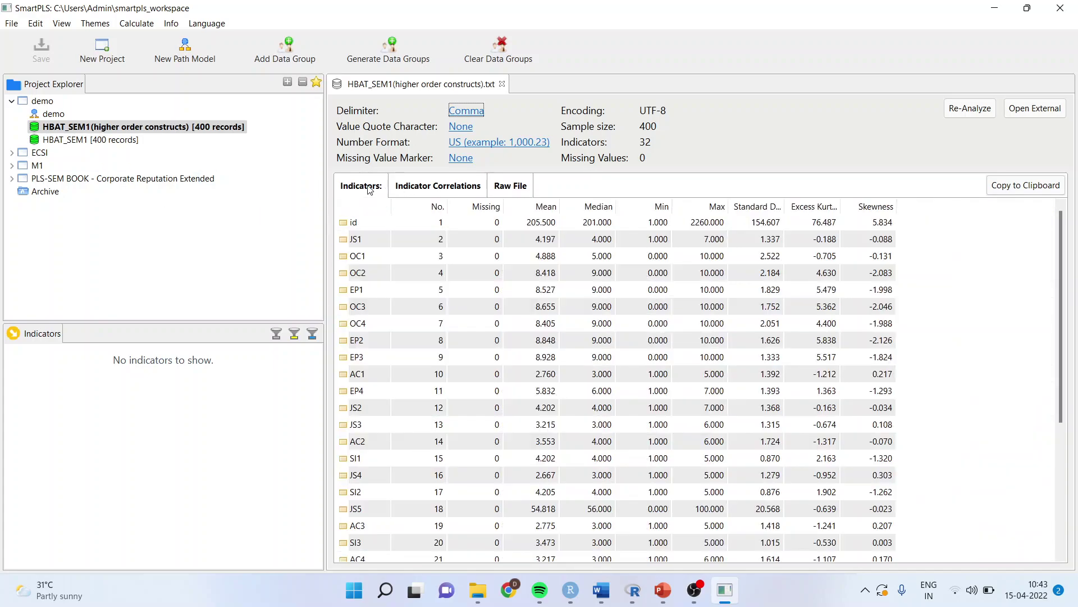
Step: Reopen the demo model and inspect the Co-workers through Staying Intentions score indicators' statistics
double_click(53, 114)
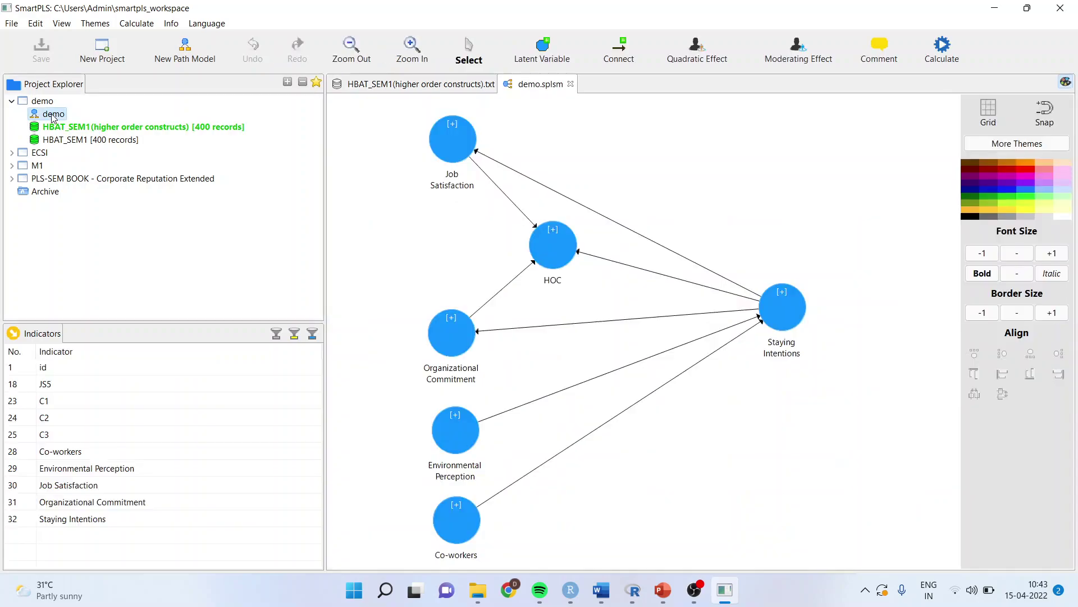
left_click(294, 336)
left_click(313, 335)
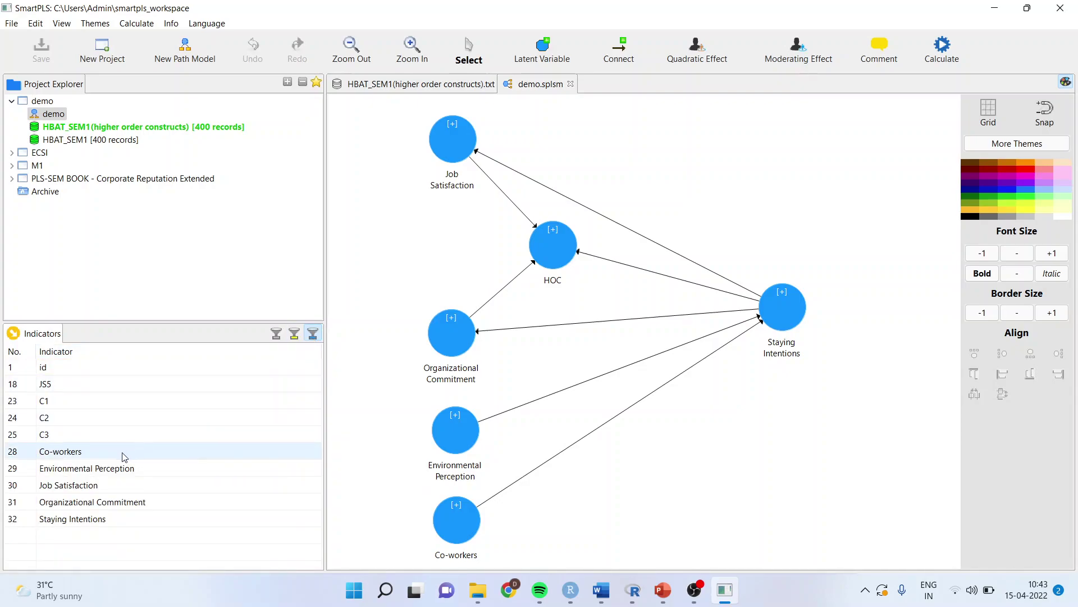
left_click(112, 453)
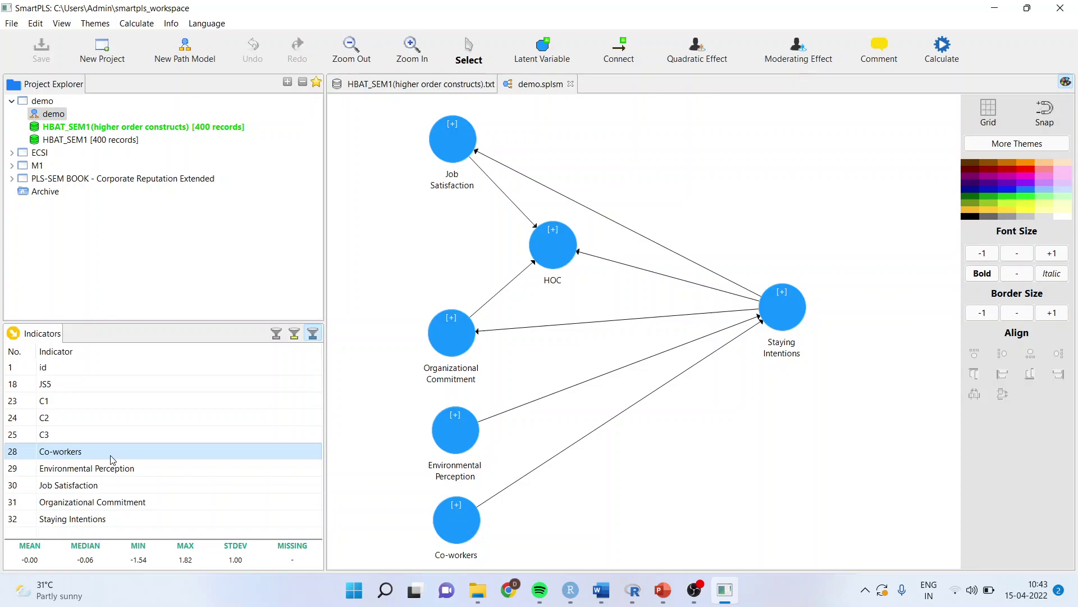
left_click(112, 473)
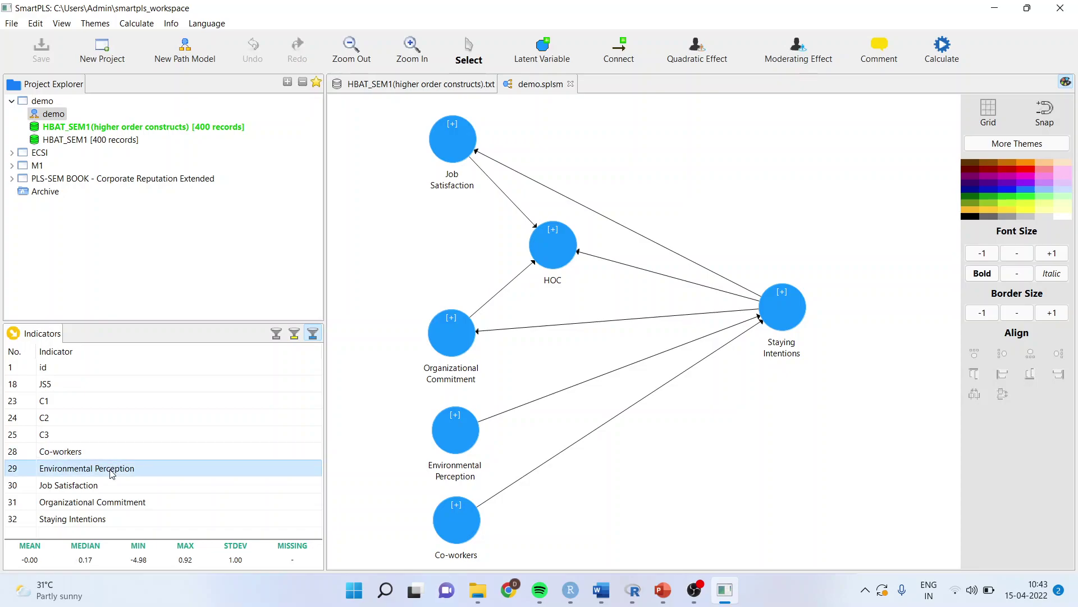
left_click(108, 486)
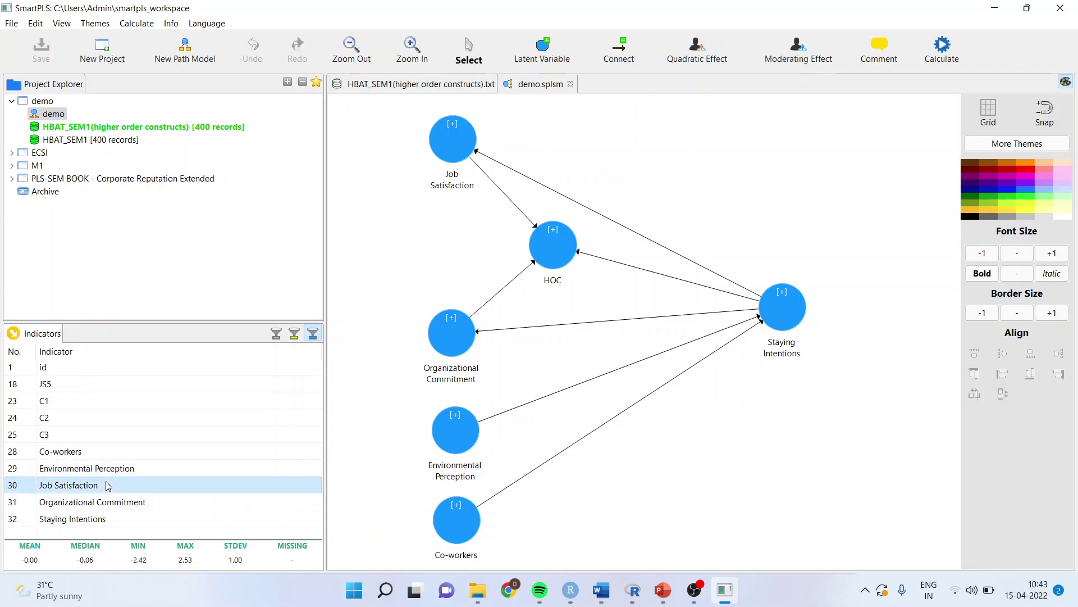
left_click(108, 501)
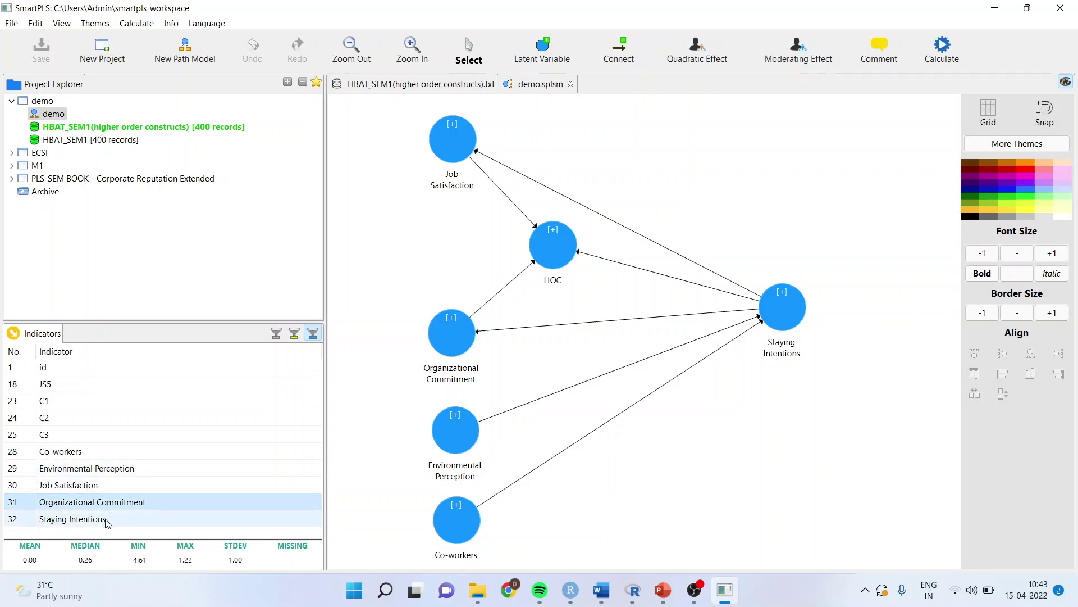
left_click(107, 519)
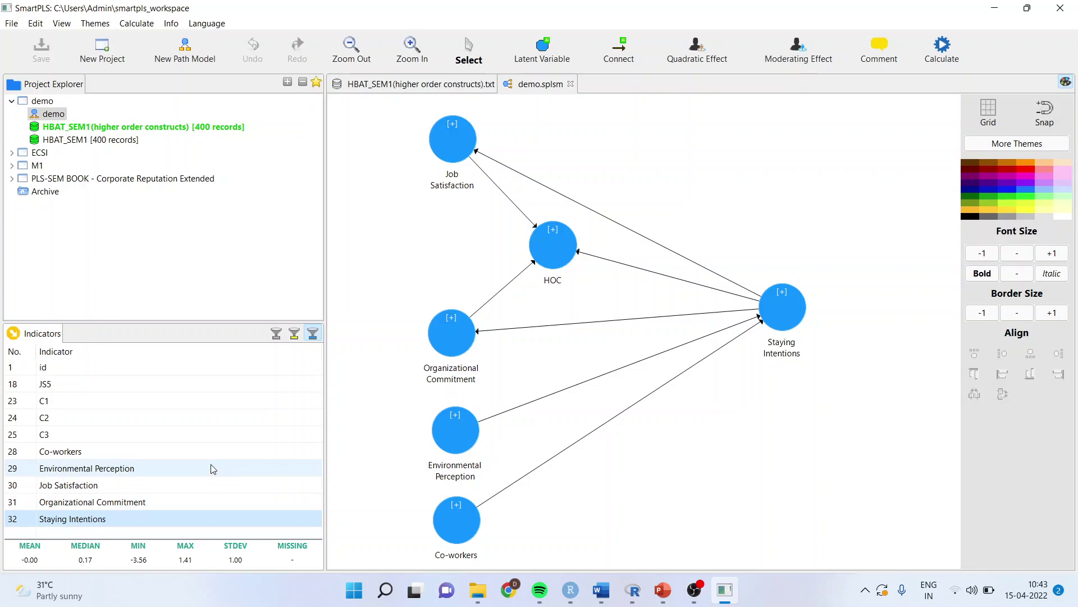
left_click(82, 453)
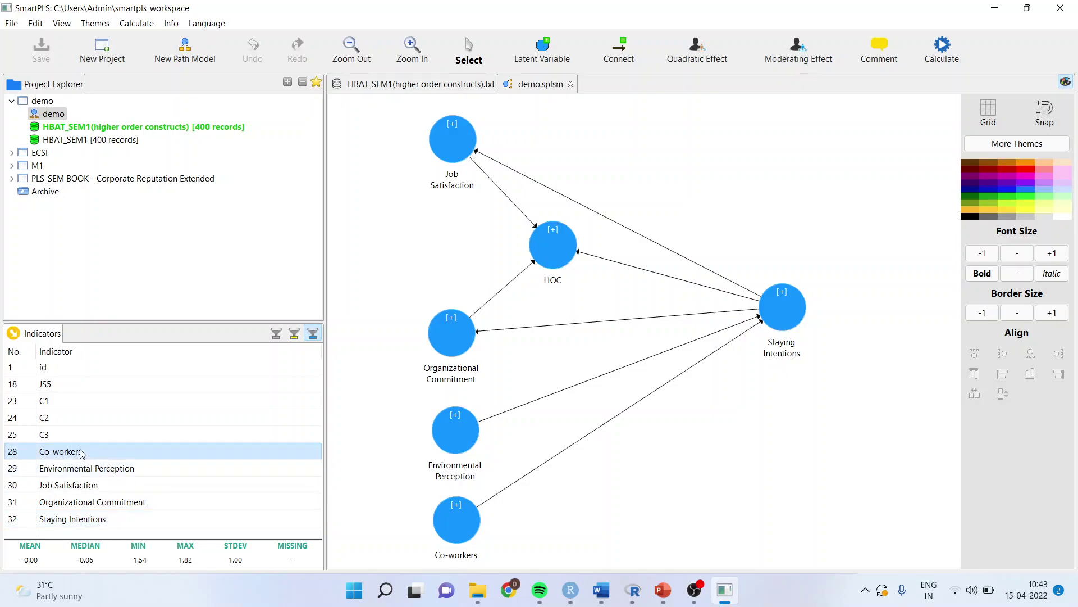
left_click(452, 528)
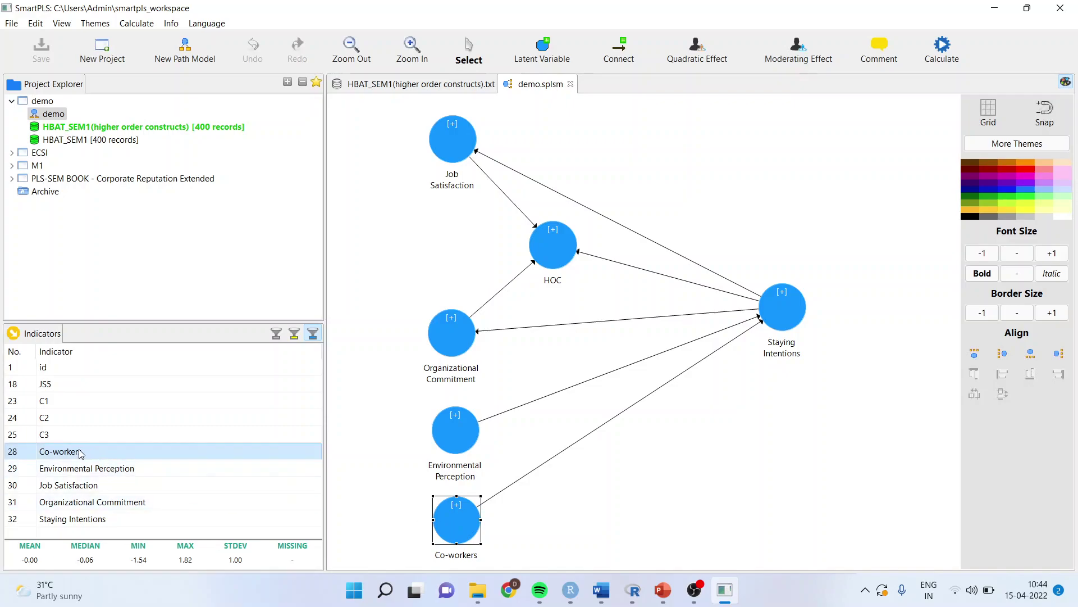
Step: Replace the Co-workers and Environmental Perception constructs with new single-score latent variables
left_click_drag(81, 453, 616, 517)
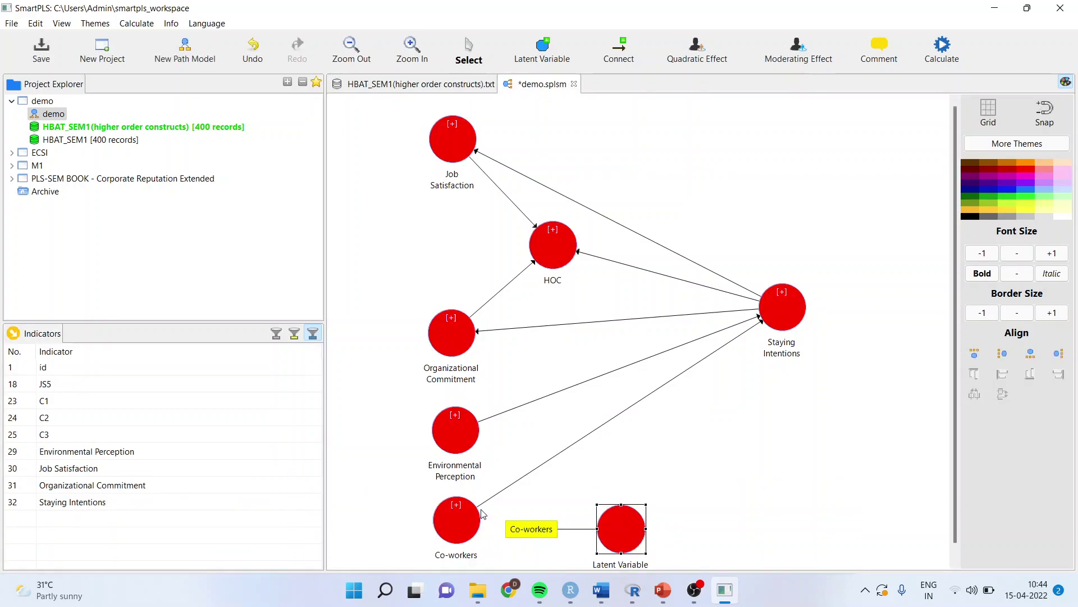
left_click(452, 524)
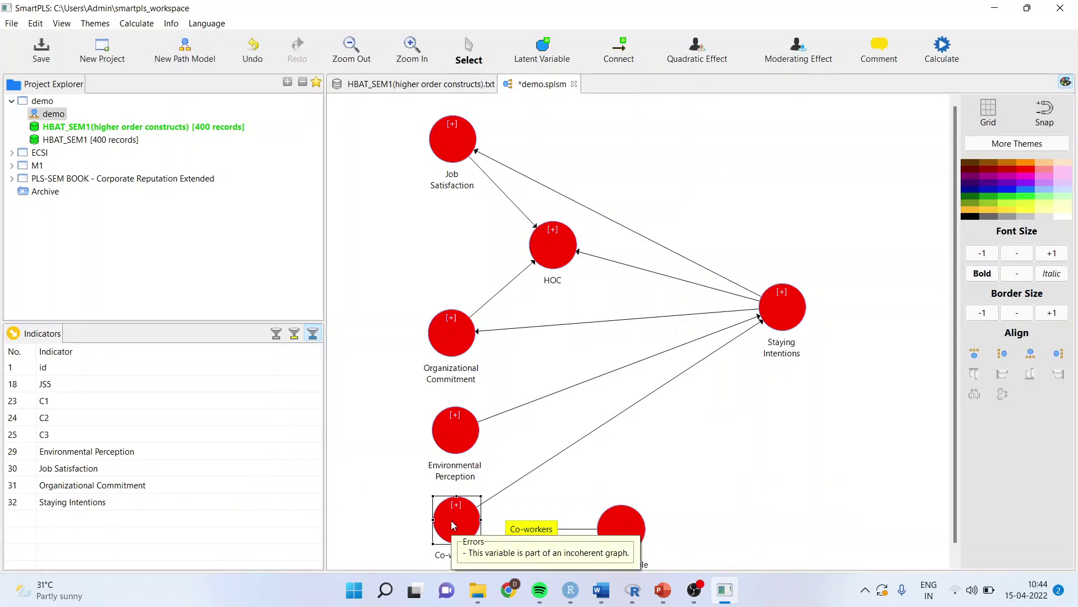
key("Delete")
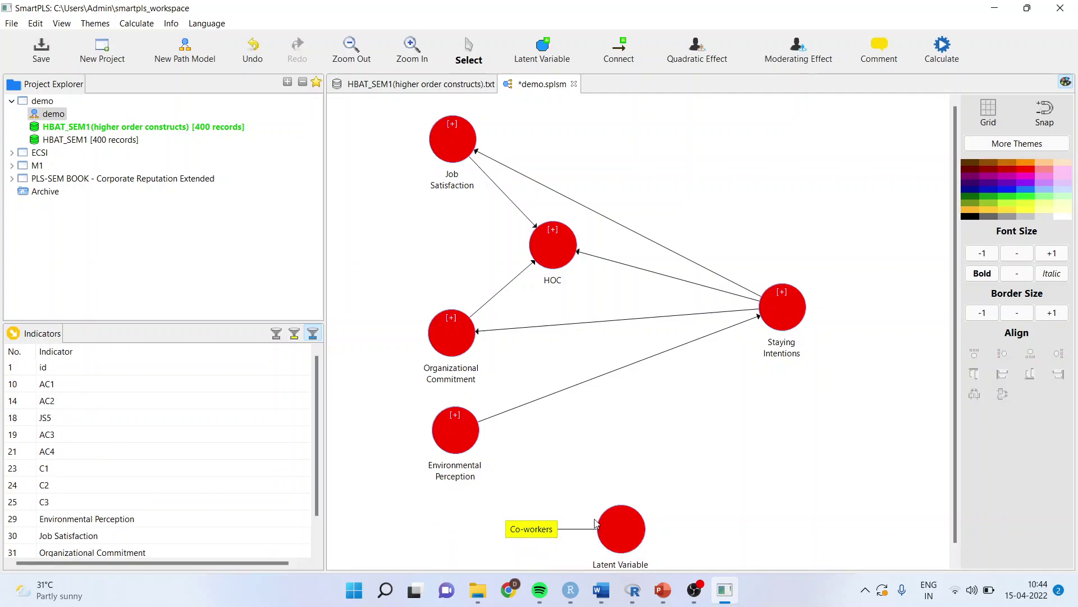
left_click_drag(621, 529, 467, 525)
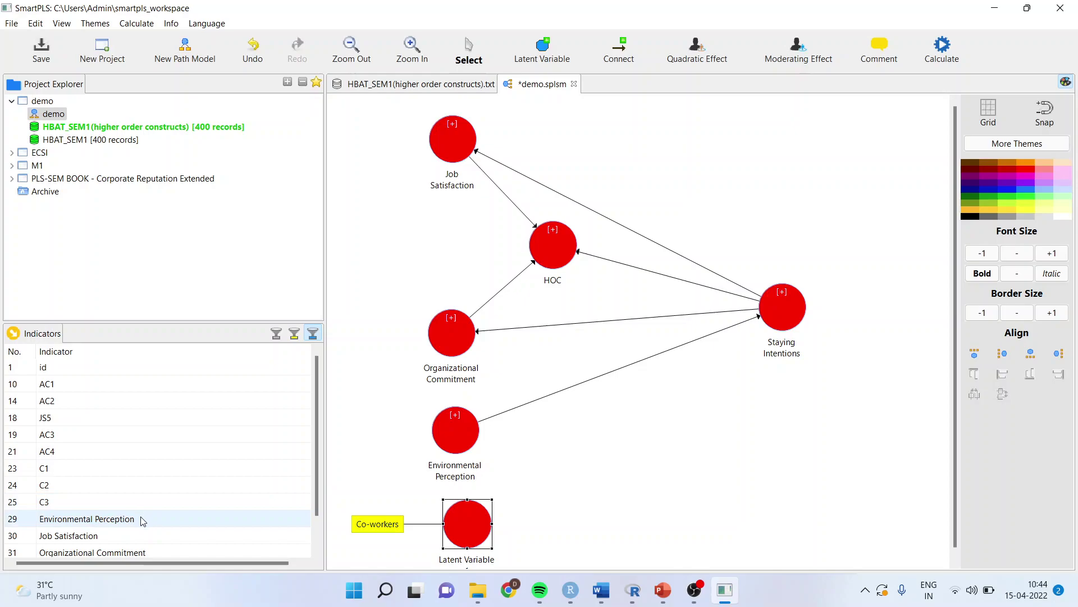
left_click_drag(140, 517, 389, 444)
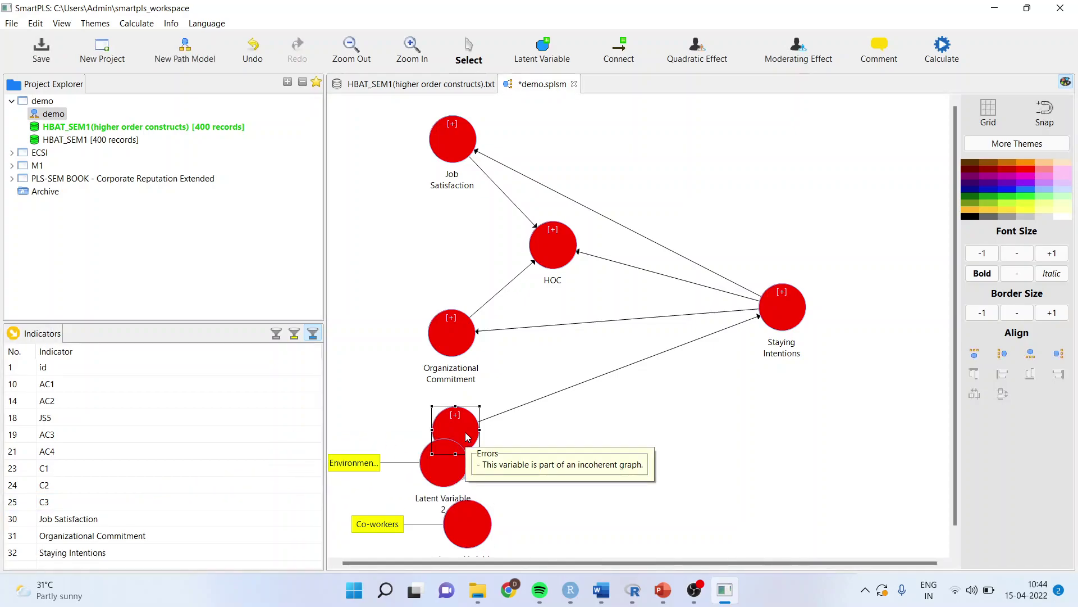
key("Delete")
left_click_drag(444, 459, 464, 425)
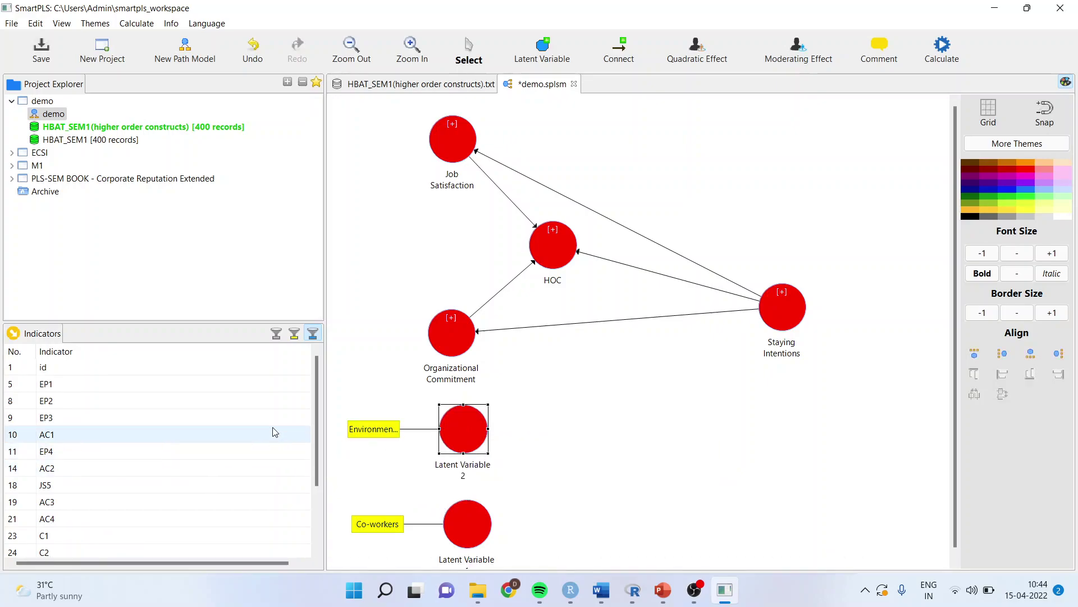
left_click_drag(319, 410, 318, 482)
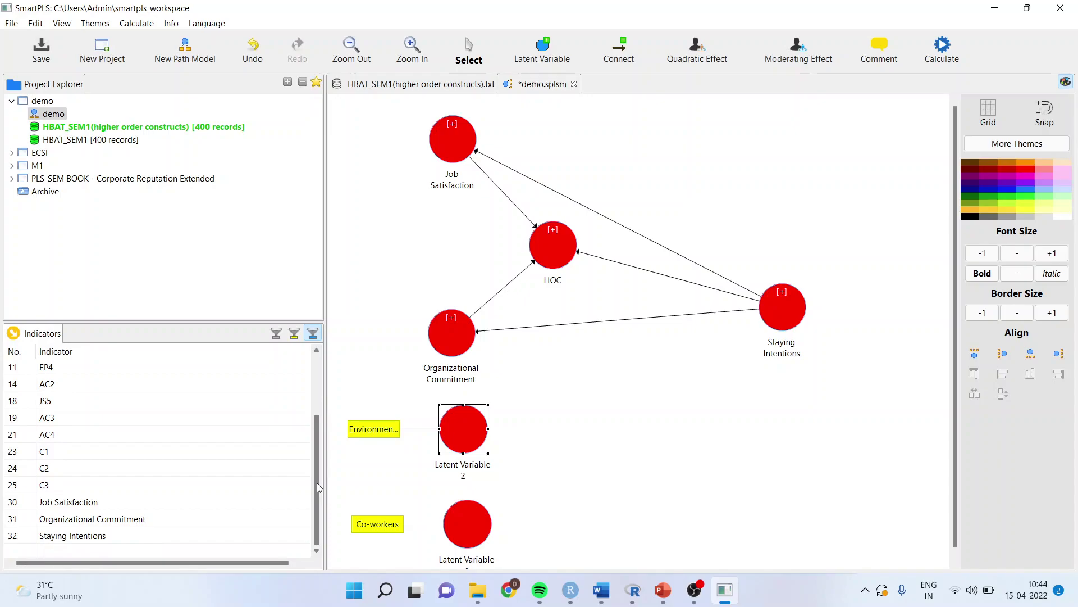
Step: Replace Job Satisfaction and Organizational Commitment with new single-score latent variables
left_click_drag(163, 503, 397, 141)
left_click(457, 136)
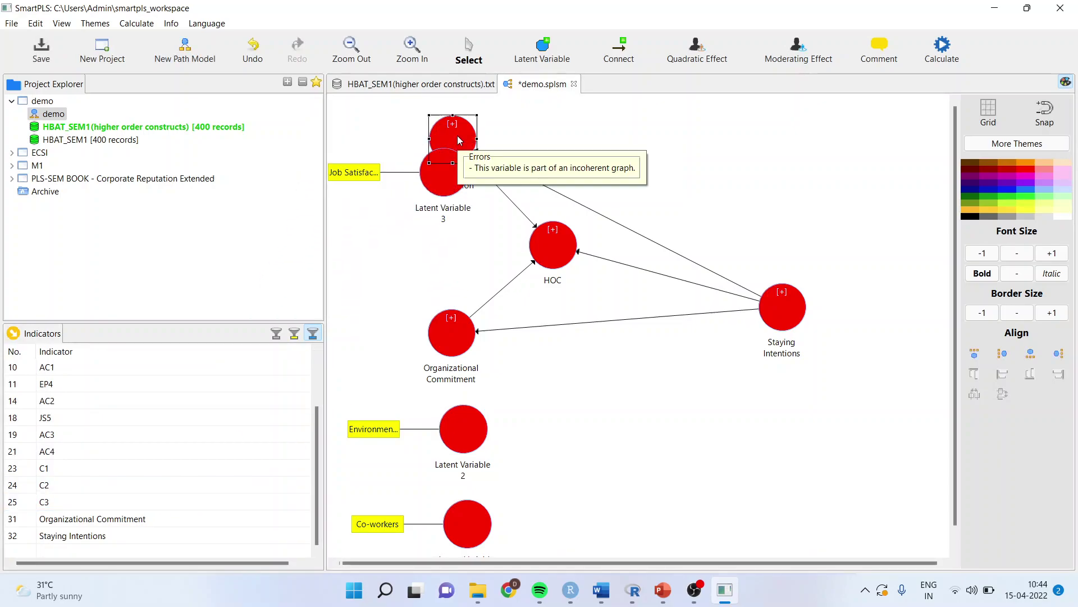
key("Delete")
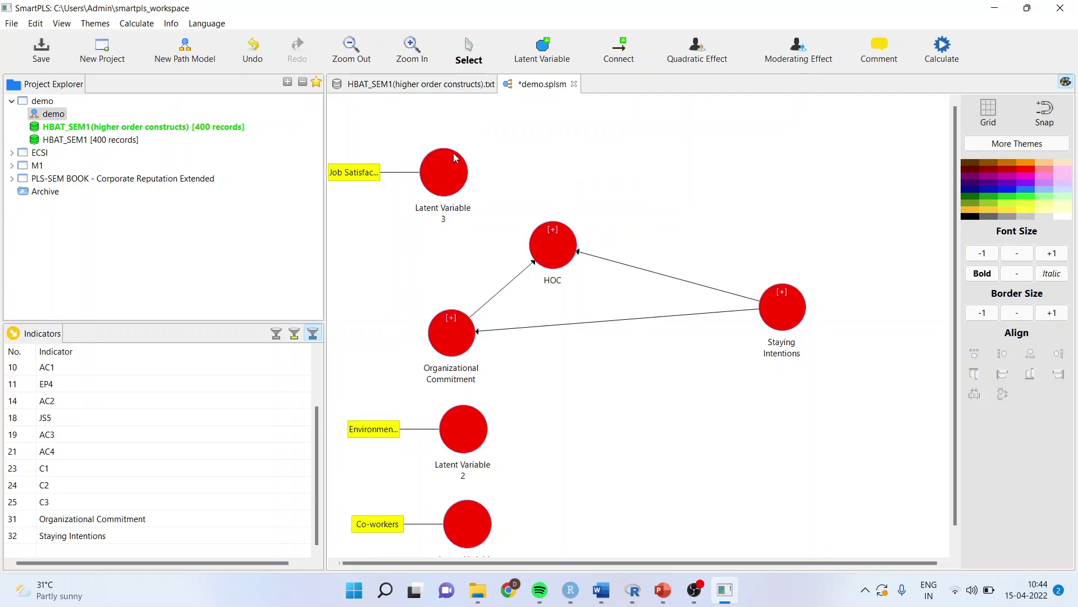
left_click(450, 165)
left_click_drag(451, 166, 465, 139)
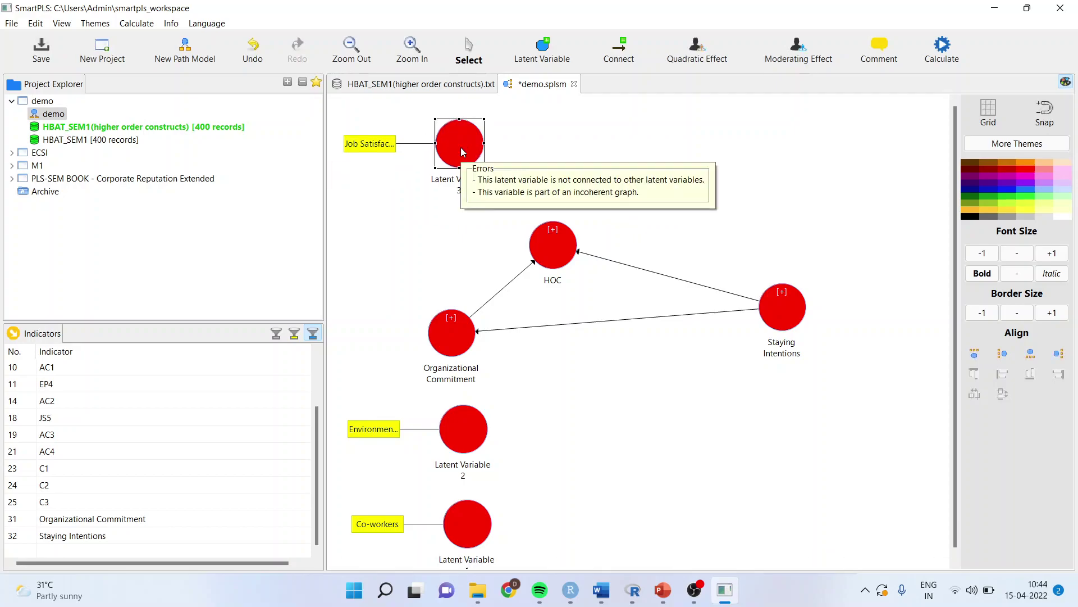
left_click(446, 344)
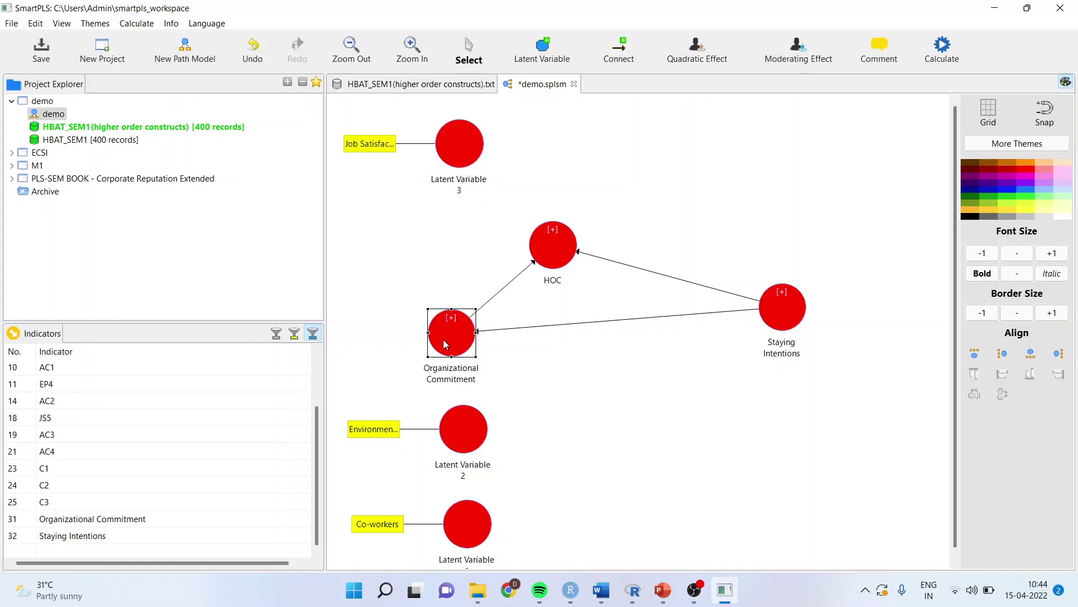
key("Delete")
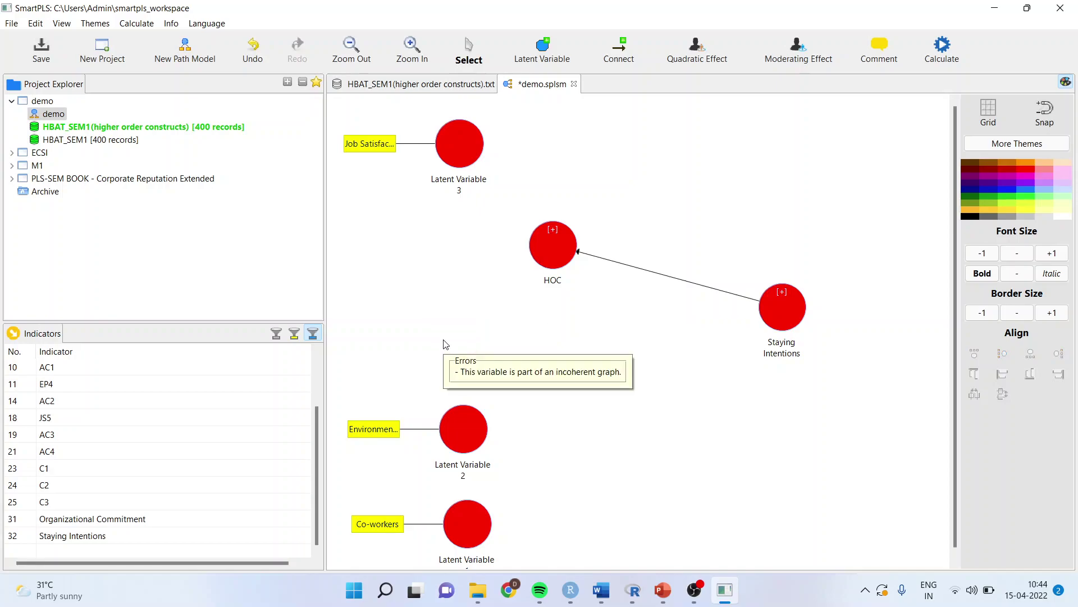
left_click_drag(163, 522, 462, 294)
left_click(447, 299)
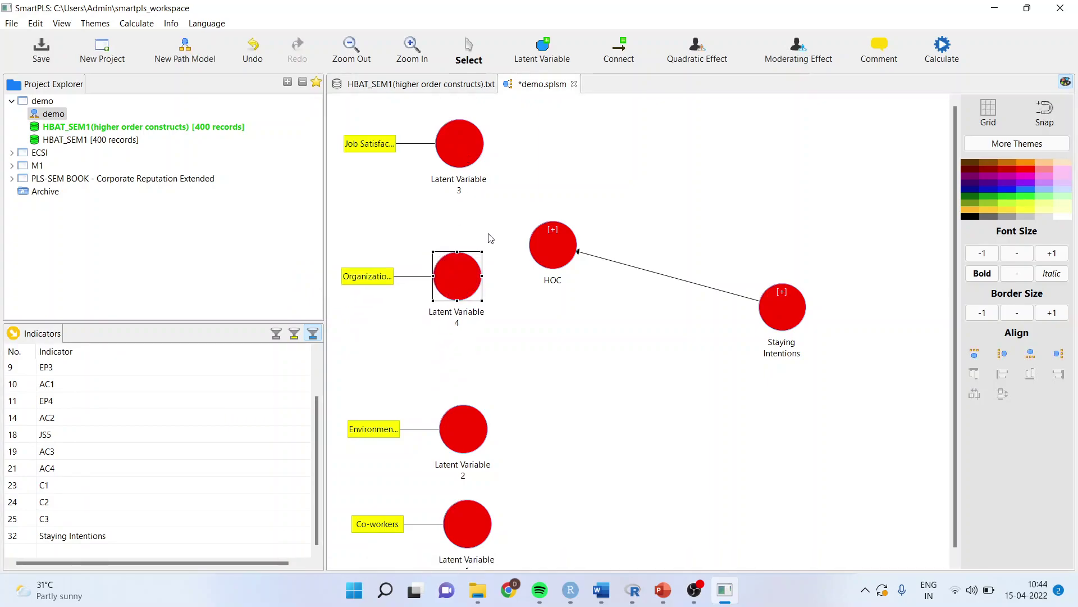
Step: Replace Staying Intentions with Latent Variable 5 built from its score, placed on the right
left_click(787, 318)
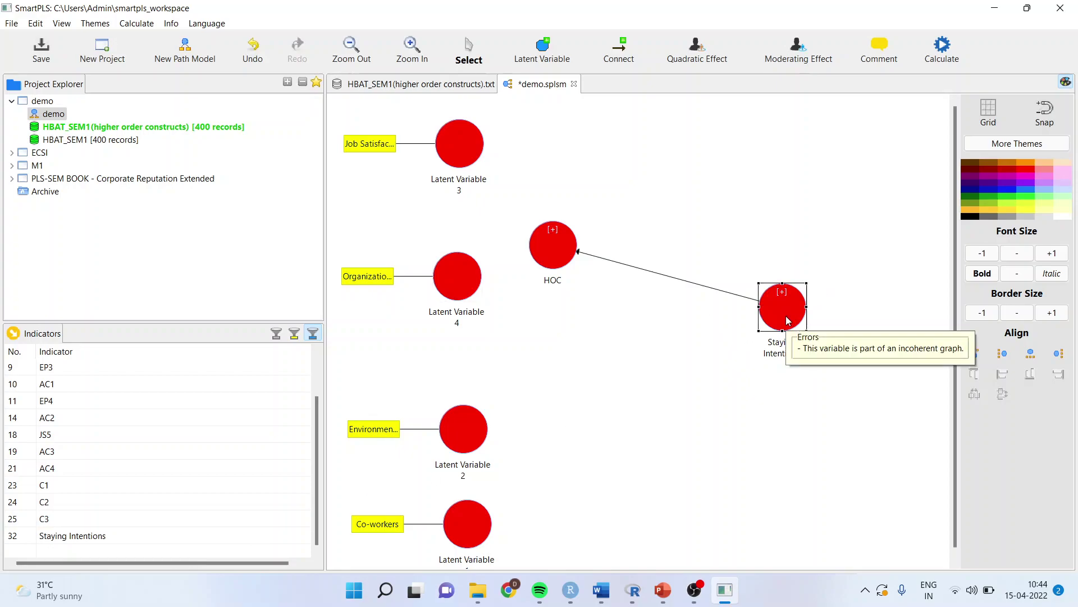
key("Delete")
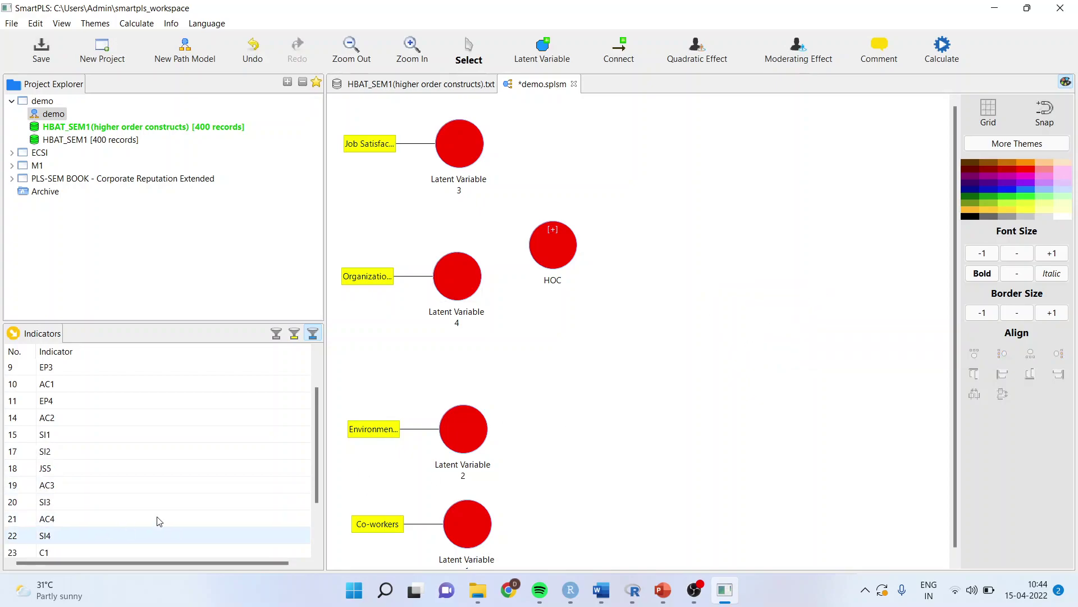
scroll(318, 443, "down", 2)
left_click_drag(152, 536, 753, 249)
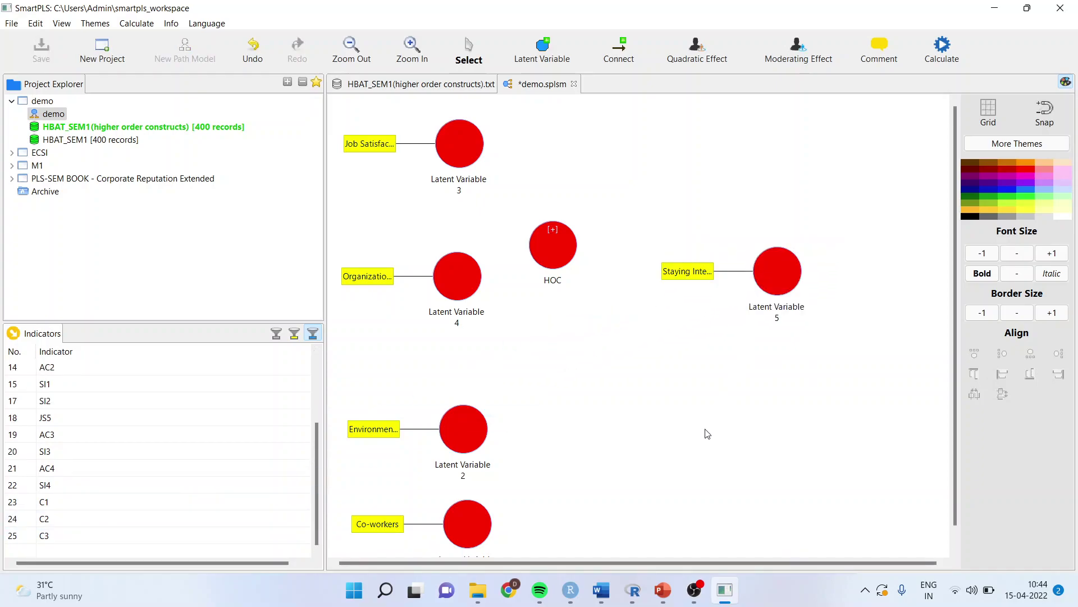
left_click_drag(777, 271, 783, 312)
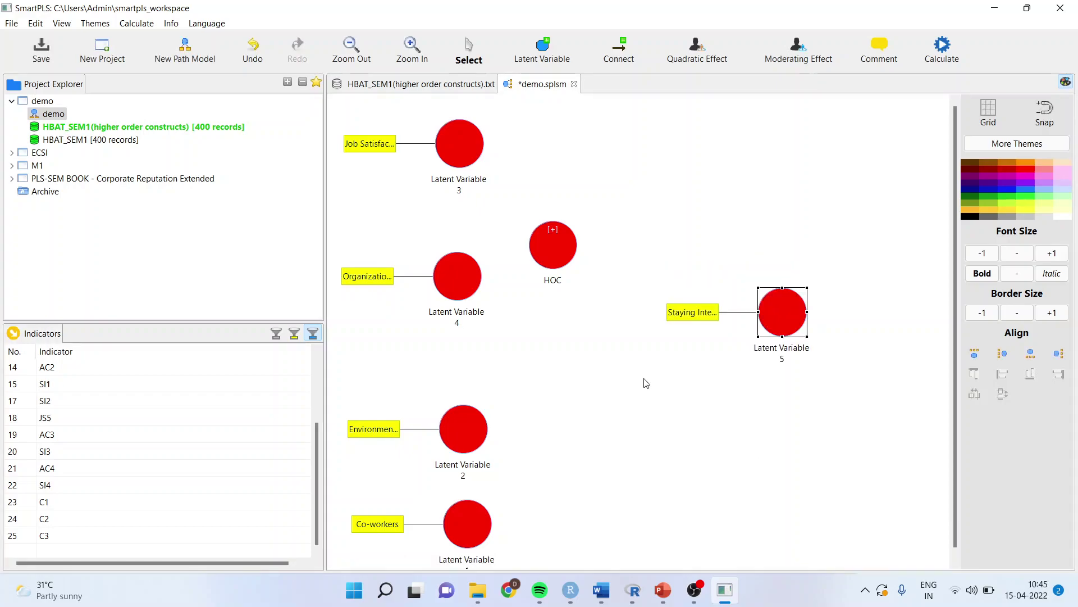
Step: Delete the old HOC construct and draw paths from Latent Variables 1–4 into Latent Variable 5
left_click(554, 255)
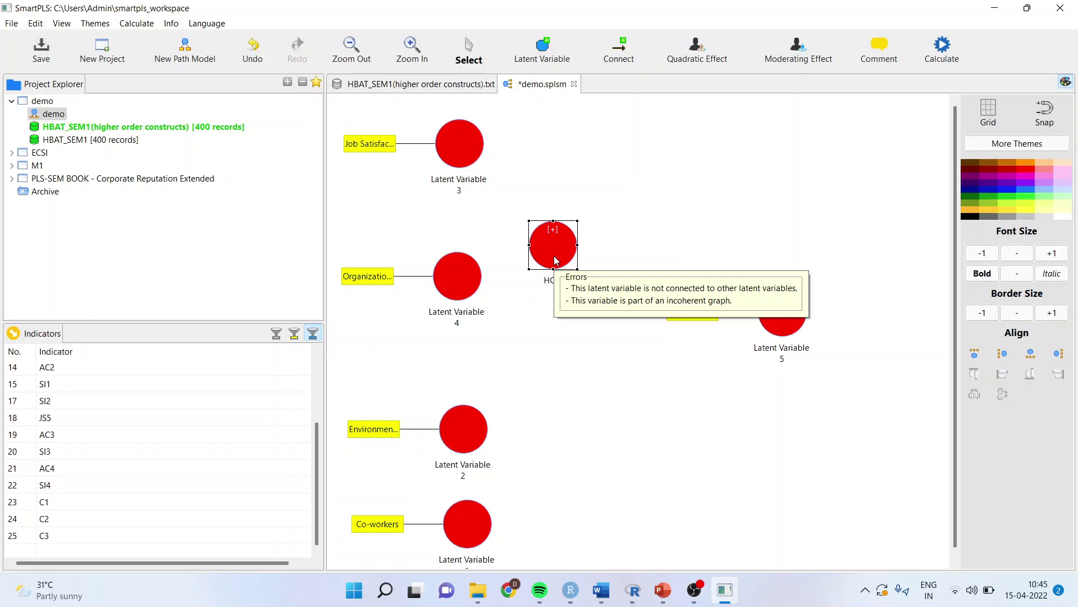
key("Delete")
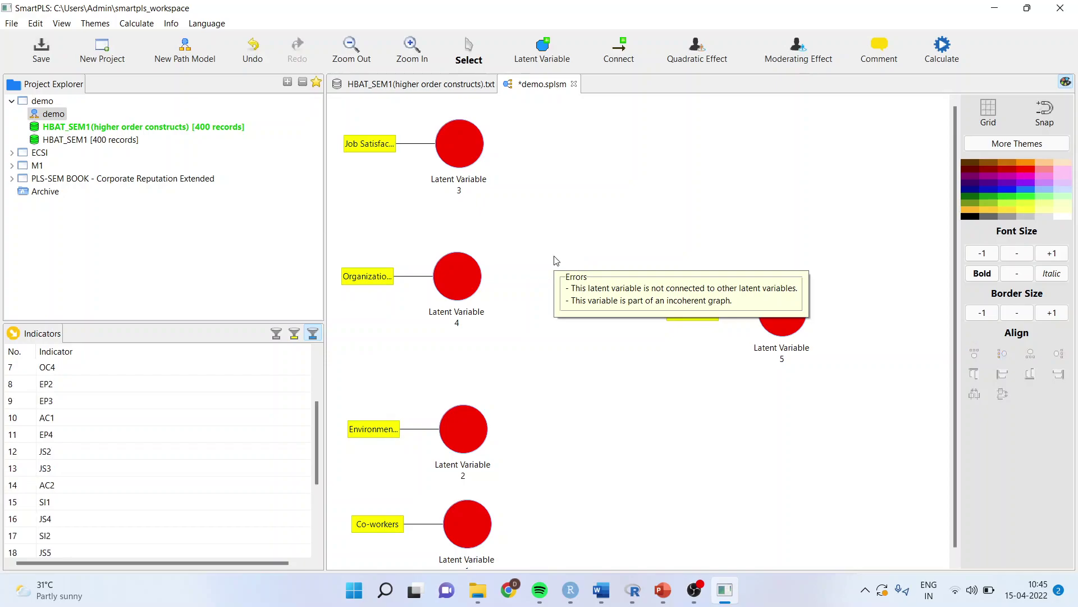
left_click(618, 54)
left_click(470, 156)
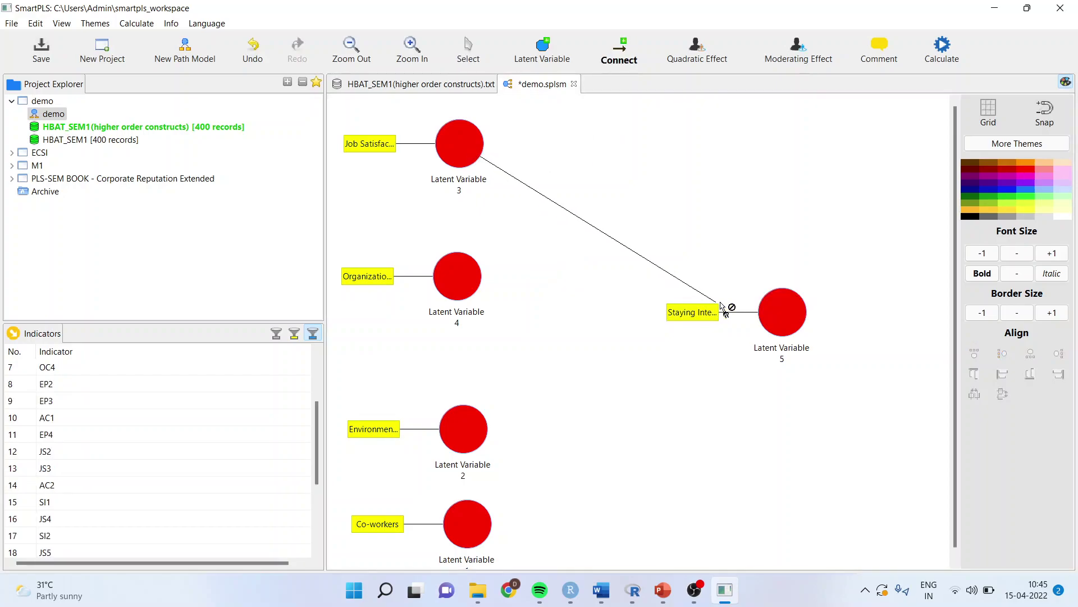
left_click(777, 306)
left_click(475, 287)
left_click(778, 306)
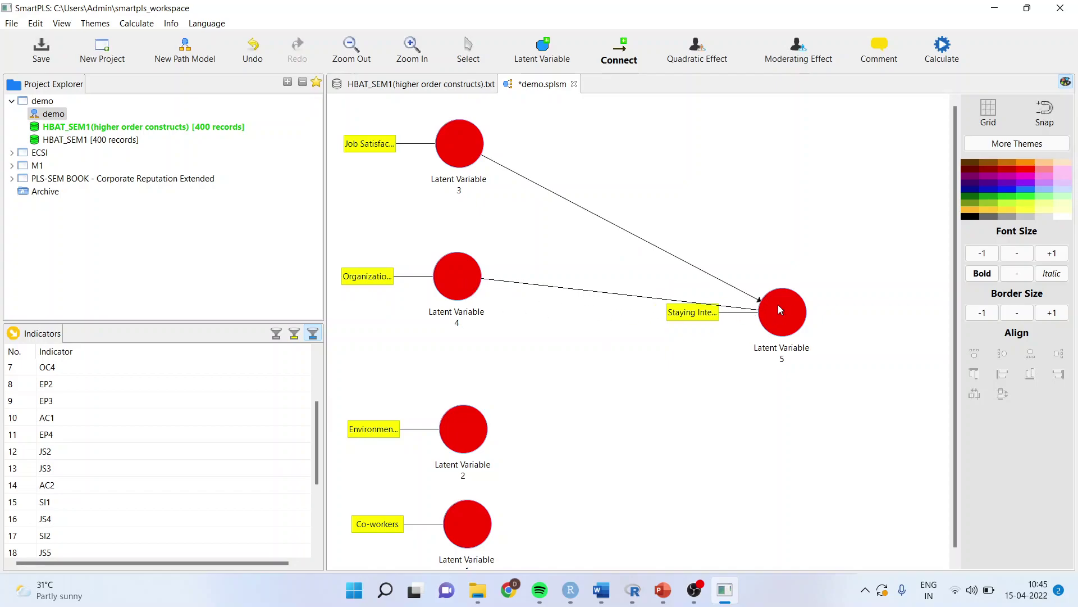
left_click(473, 429)
left_click(778, 351)
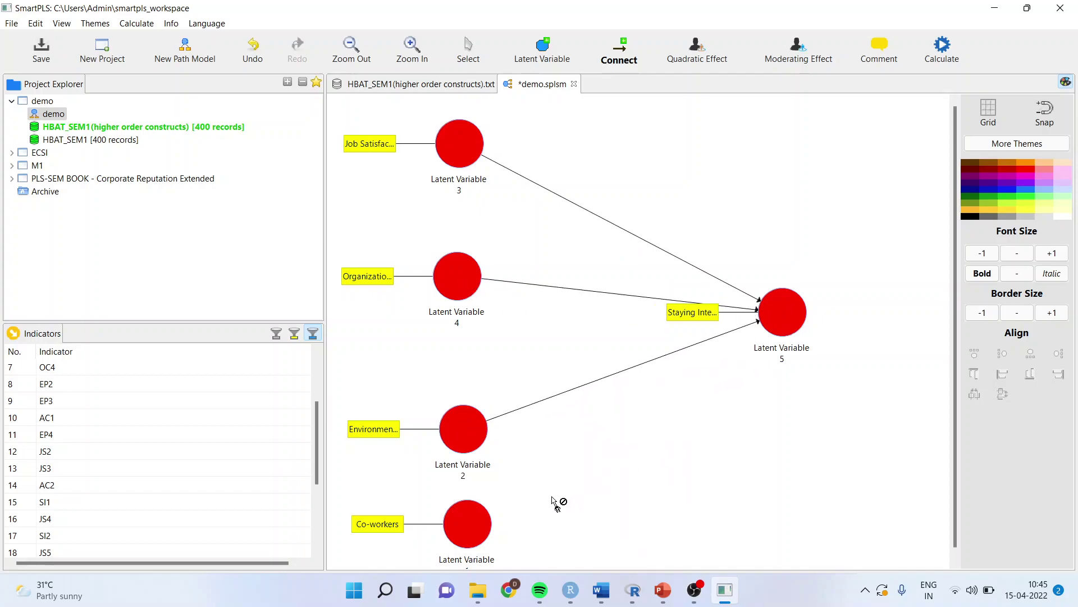
left_click(484, 526)
left_click(775, 321)
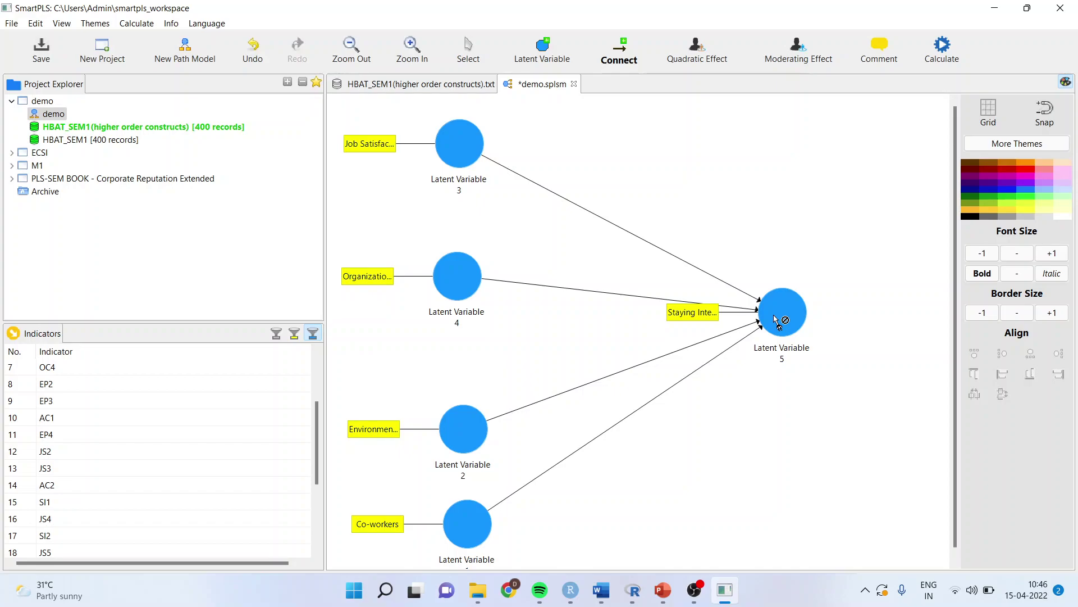
Step: Delete Latent Variables 3 and 4 along with their indicators
left_click(467, 56)
left_click(465, 148)
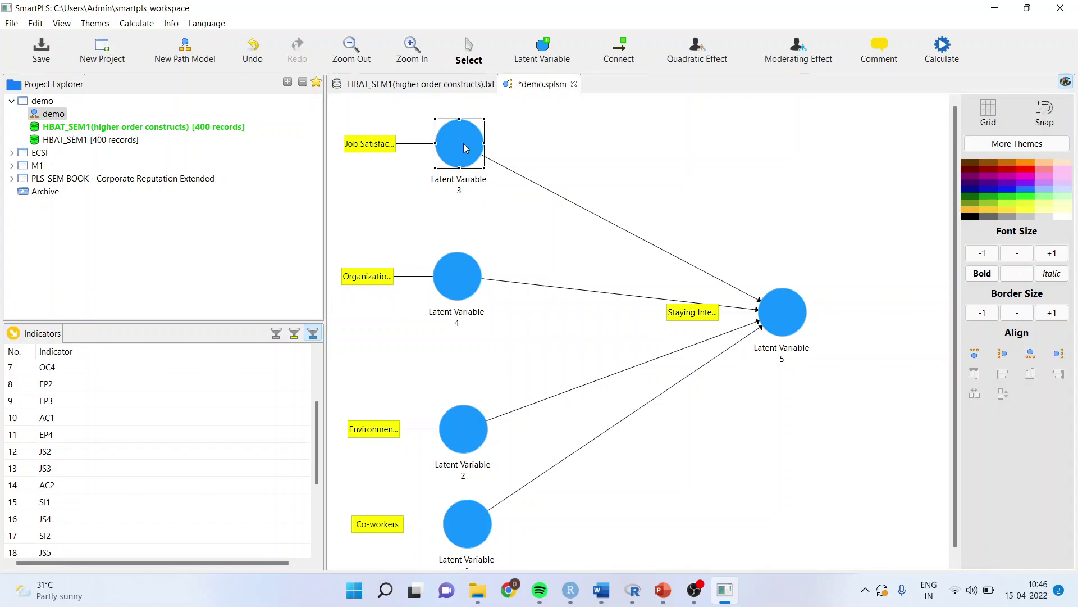
key("Delete")
left_click(455, 268)
key("Delete")
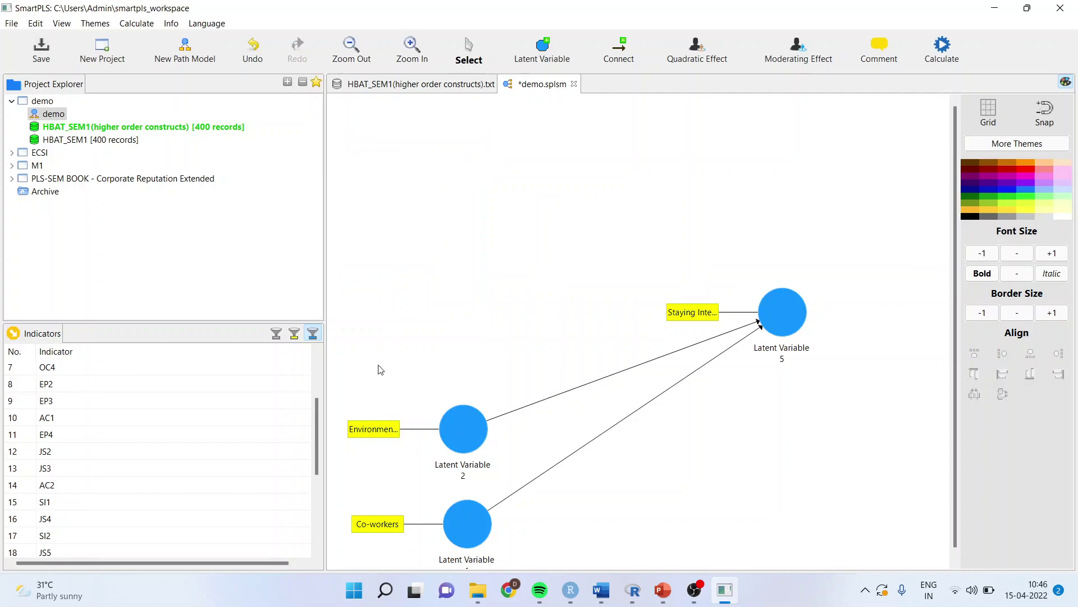
left_click_drag(314, 407, 315, 514)
Step: Add the Job Satisfaction and Organizational Commitment scores as one construct named HOC
left_click(155, 522)
left_click(222, 520, "ctrl")
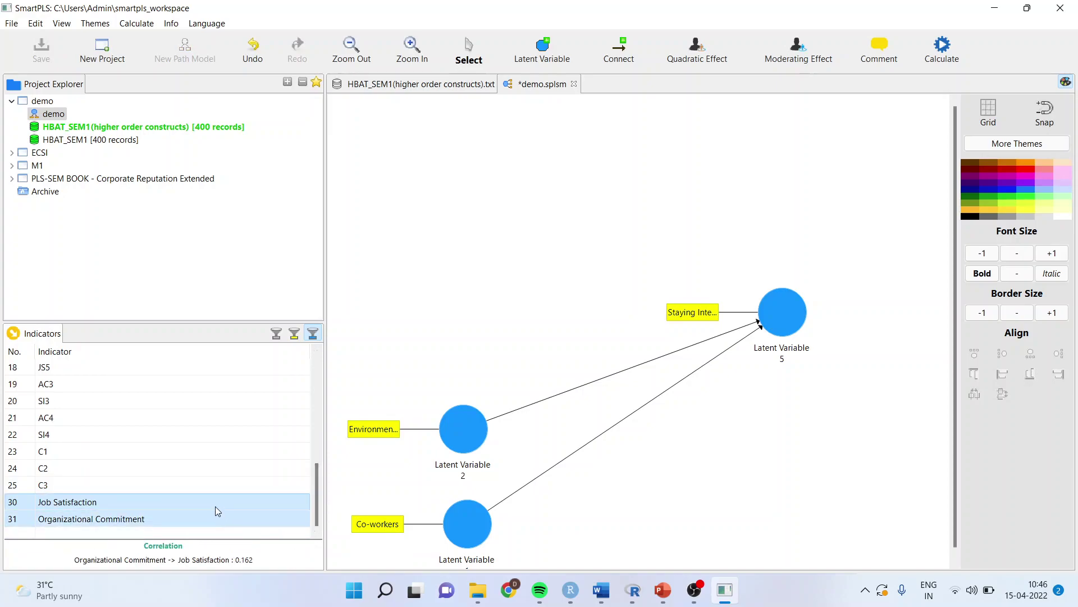
left_click_drag(215, 503, 444, 193)
right_click(468, 211)
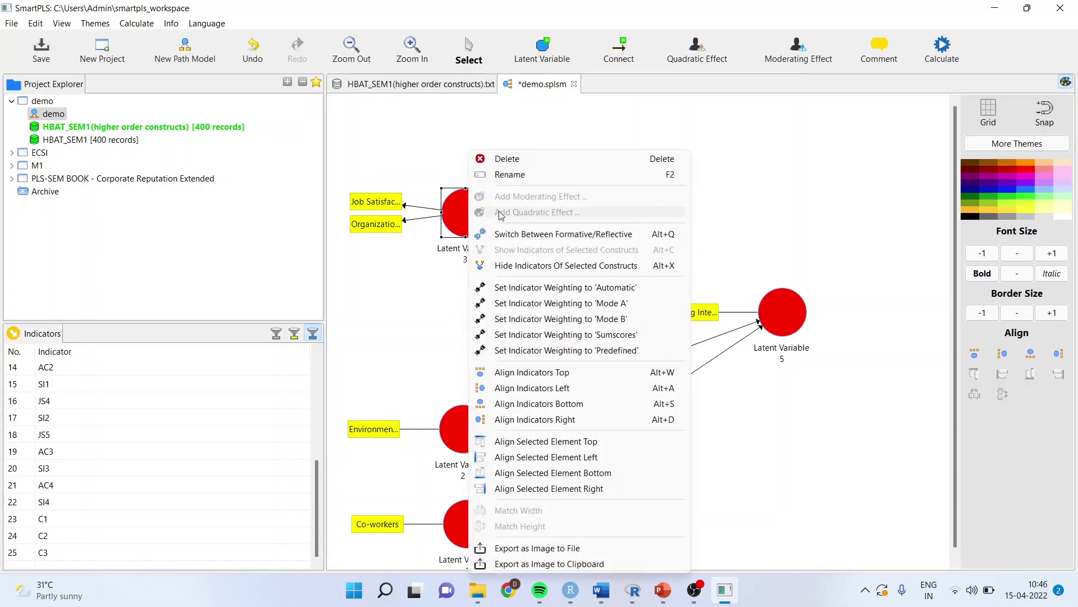
left_click(510, 174)
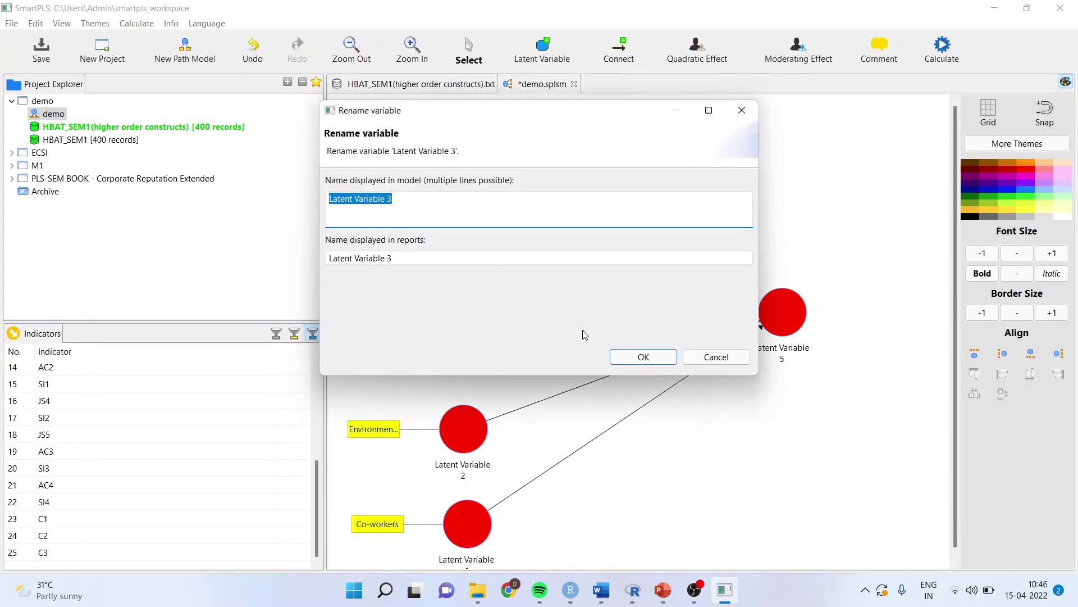
type("h")
key("BackSpace")
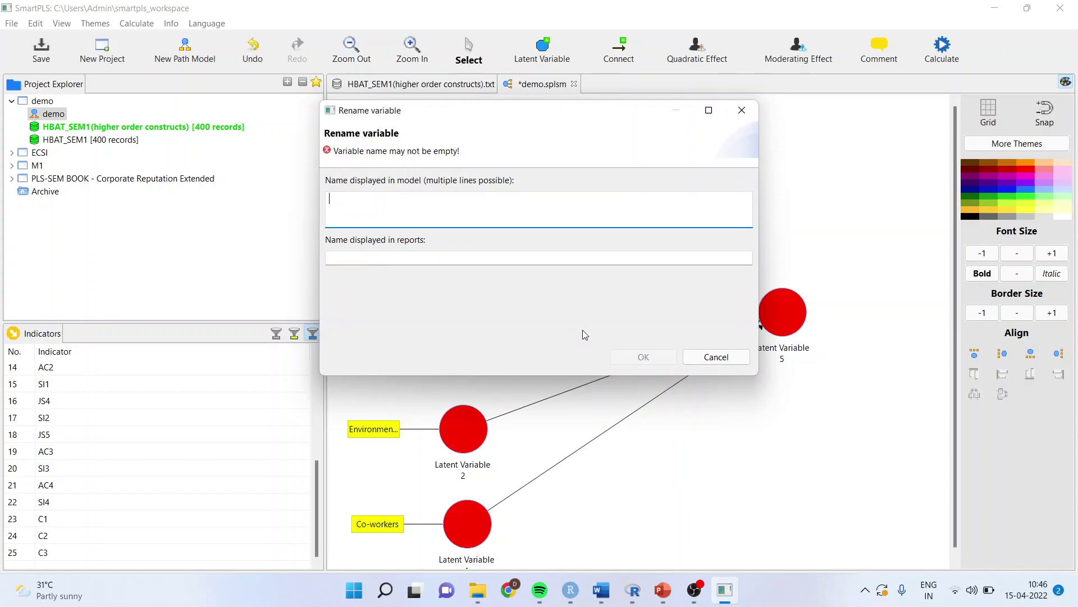
type("HOC")
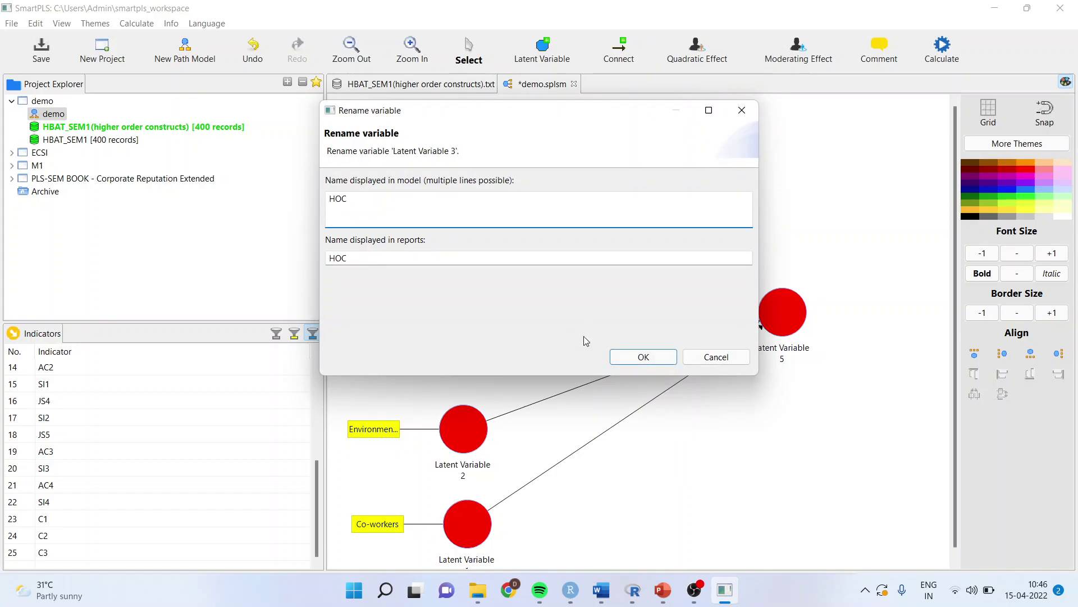
left_click(619, 358)
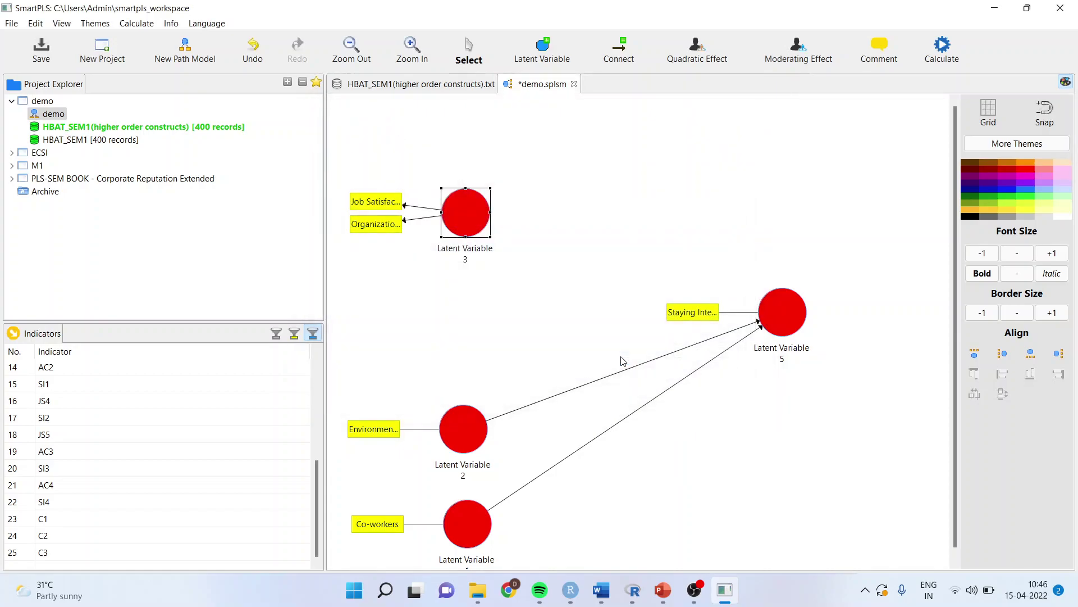
Step: Connect HOC to Latent Variable 5 and bootstrap: HOC's path is 0.273 (p 0.000)
left_click(621, 66)
left_click_drag(481, 217, 775, 308)
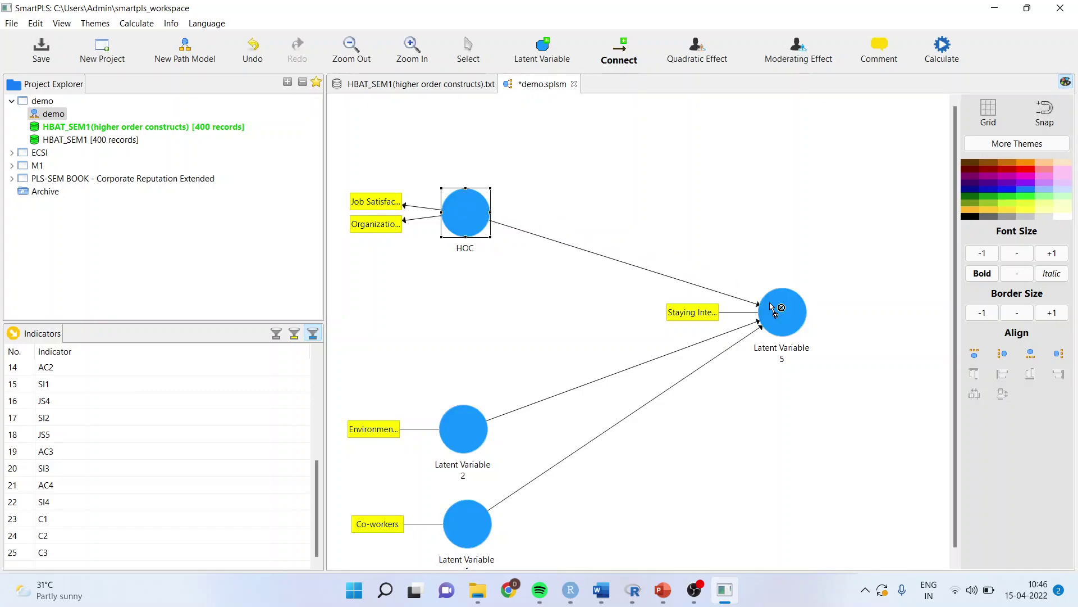
left_click(944, 50)
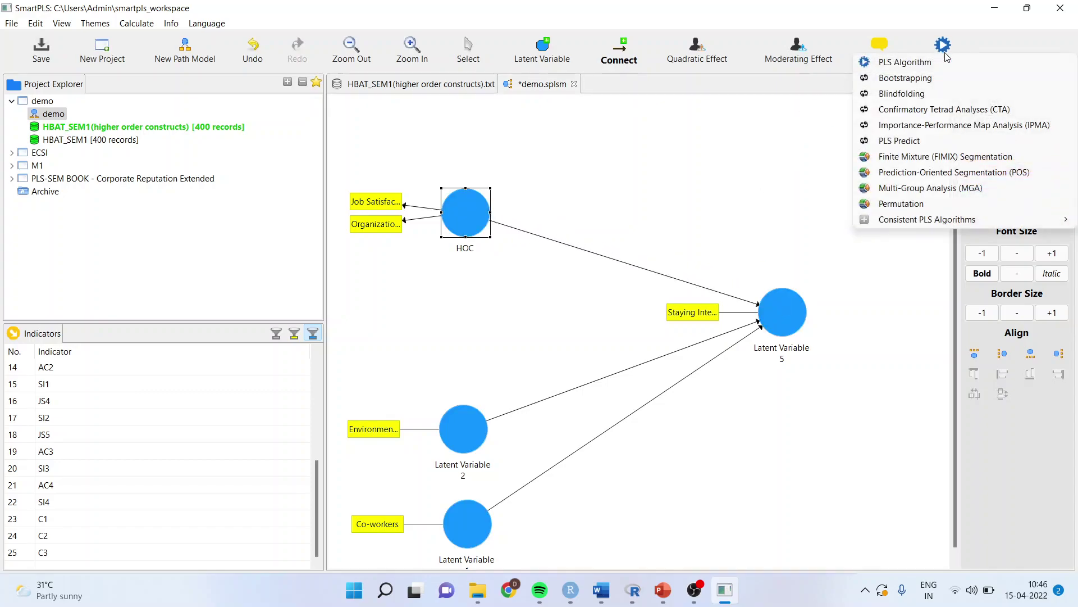
left_click(940, 74)
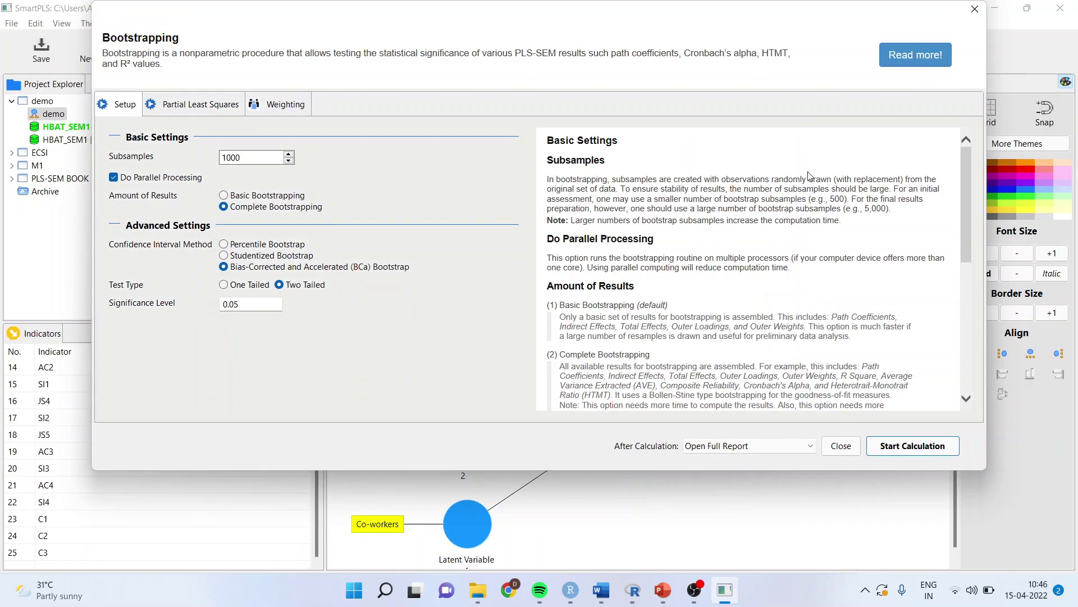
left_click(913, 446)
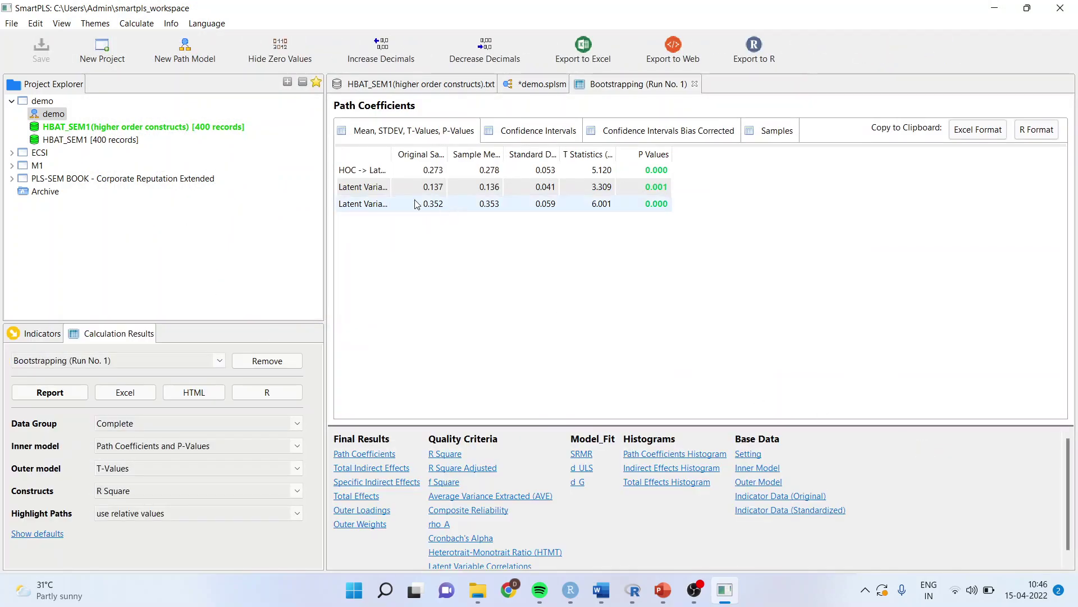
left_click_drag(389, 153, 481, 153)
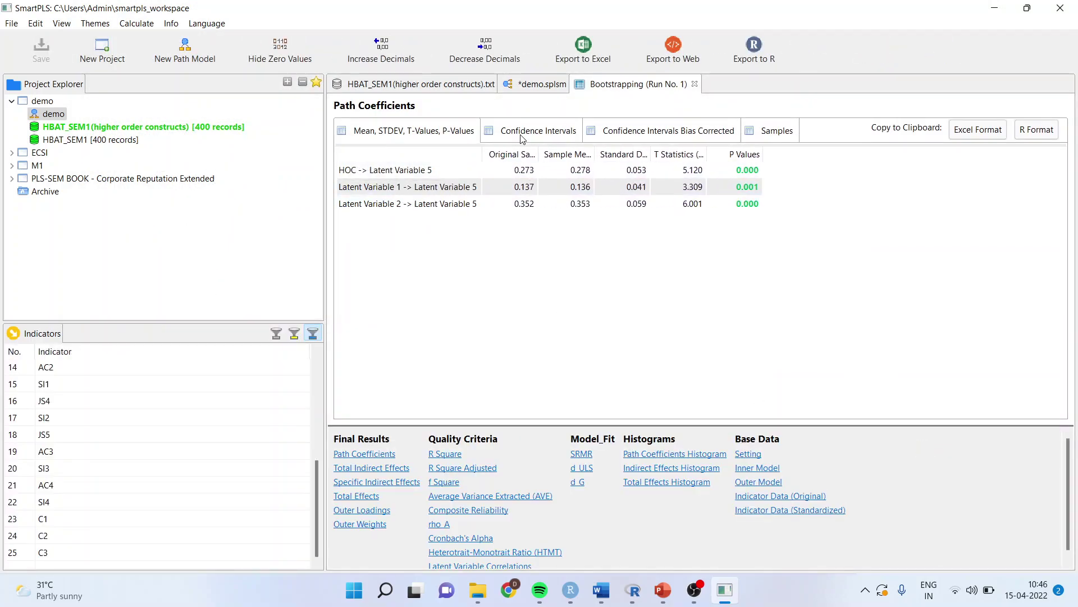
left_click(537, 85)
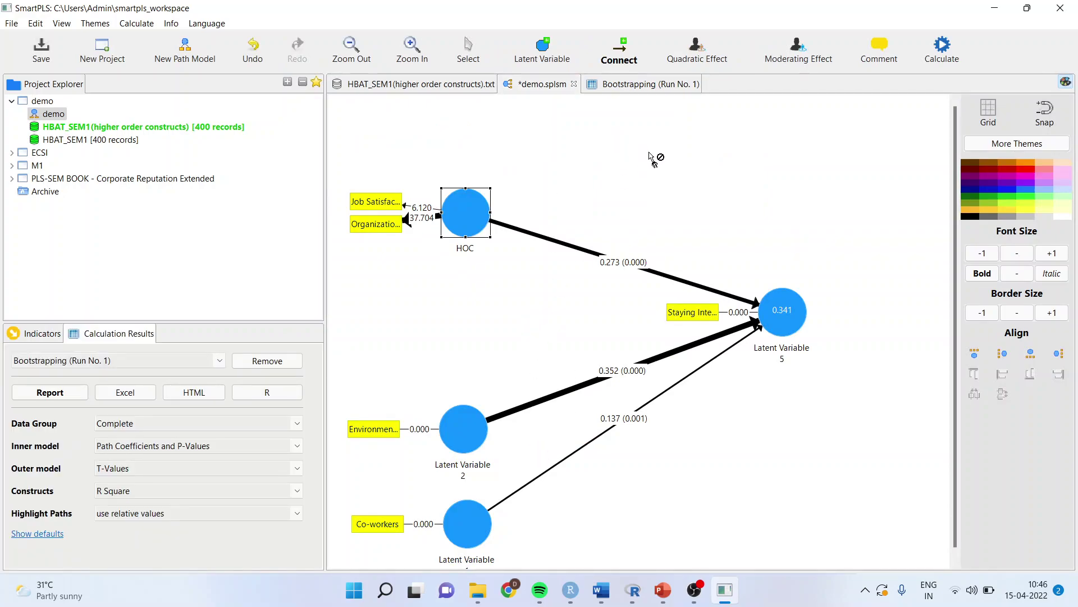
Step: Rename Latent Variable 2 to EP
left_click(458, 428)
right_click(458, 428)
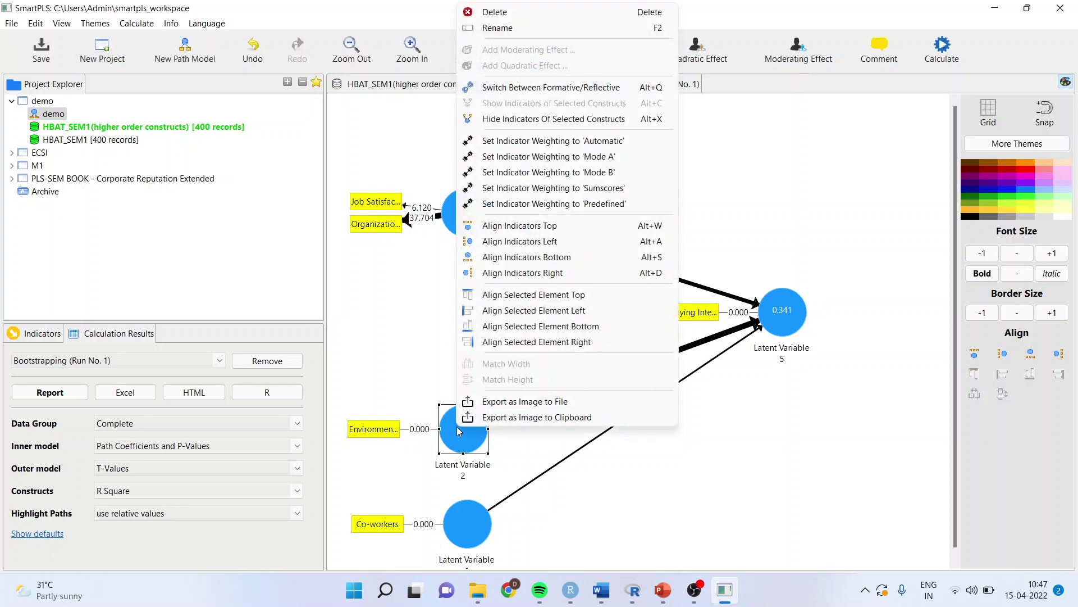
left_click(505, 29)
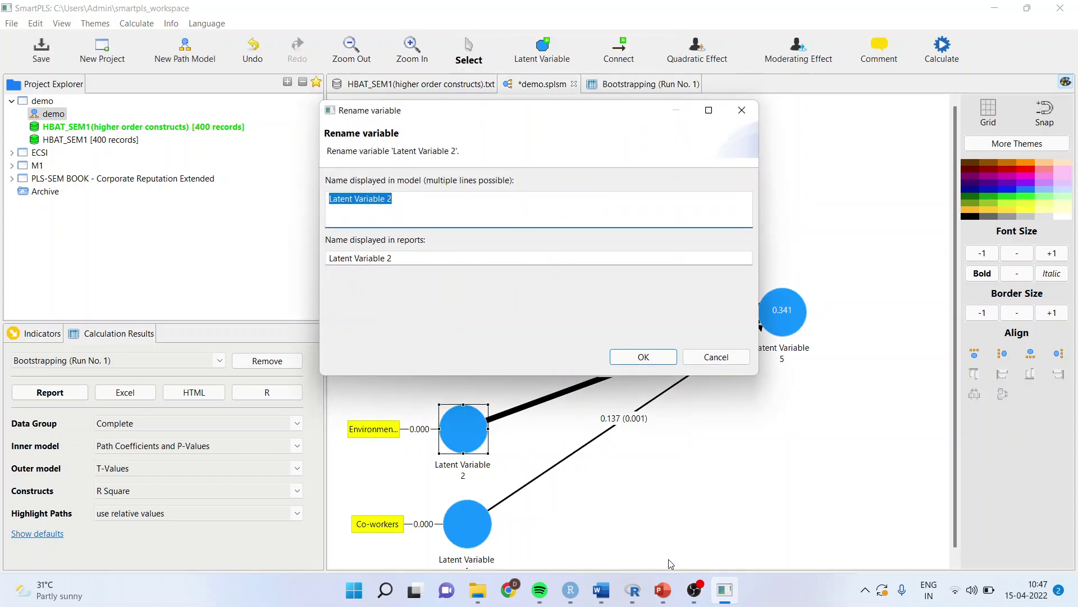
type("e")
key("BackSpace")
type("EP")
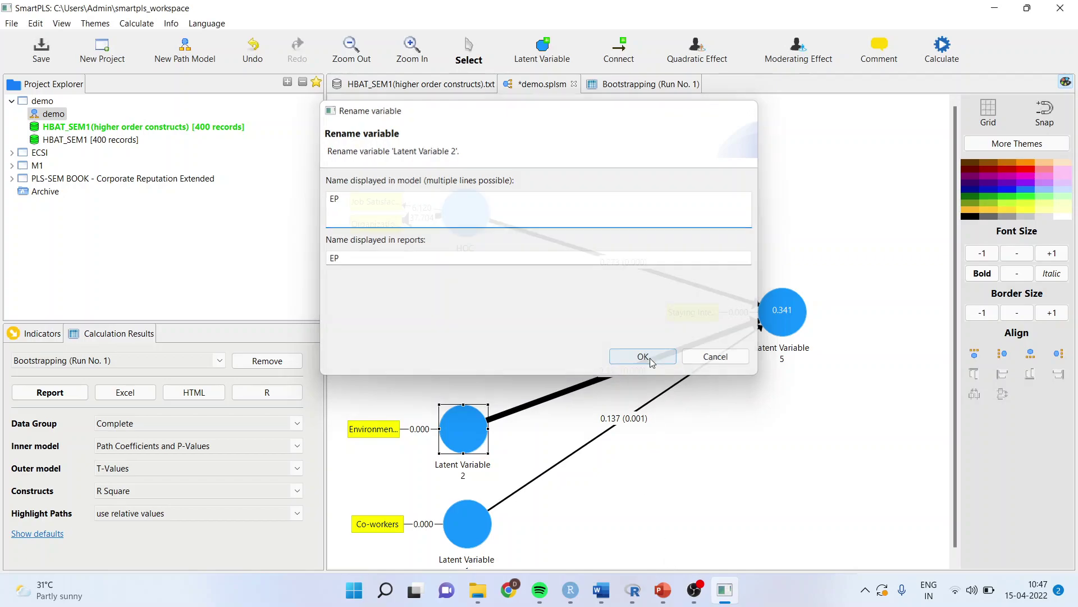
left_click(644, 357)
Step: Rename Latent Variable 1 to CW
left_click(467, 531)
right_click(468, 531)
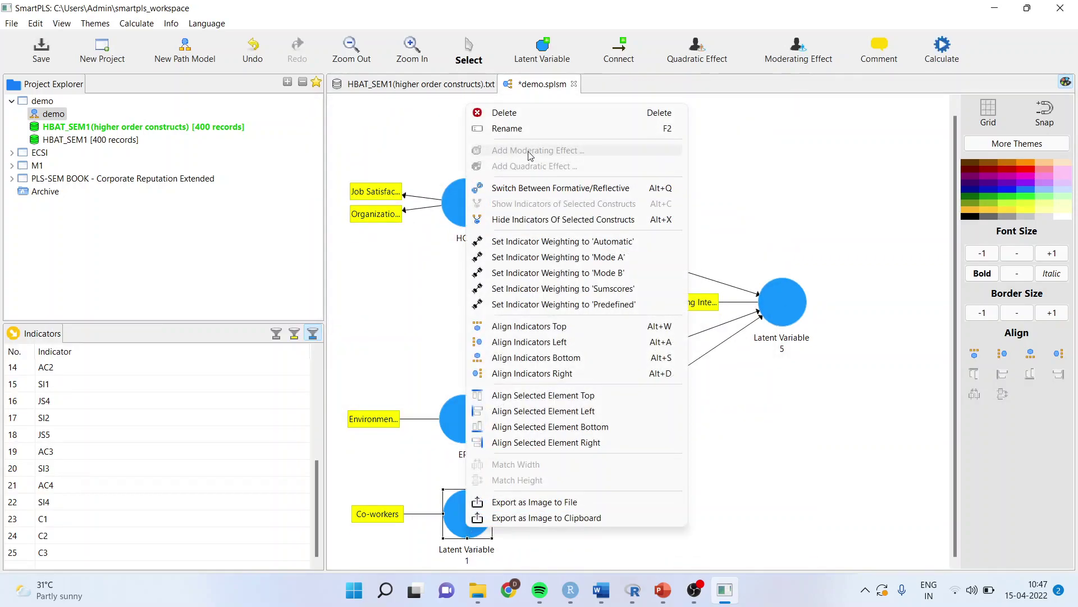
left_click(530, 132)
type("c")
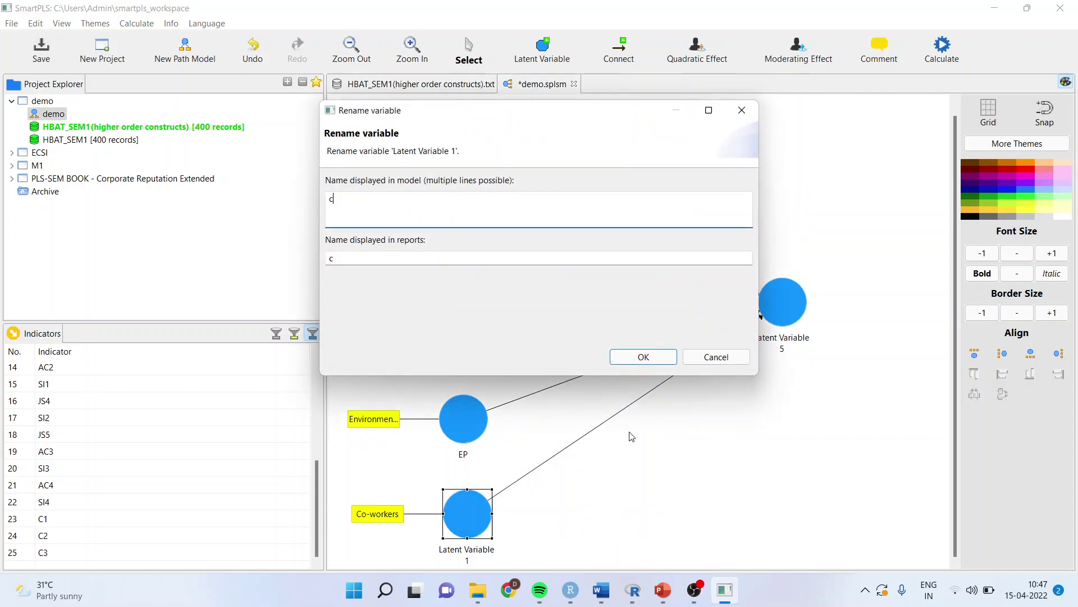
type("O-W")
key("BackSpace")
key("BackSpace")
key("BackSpace")
key("BackSpace")
key("BackSpace")
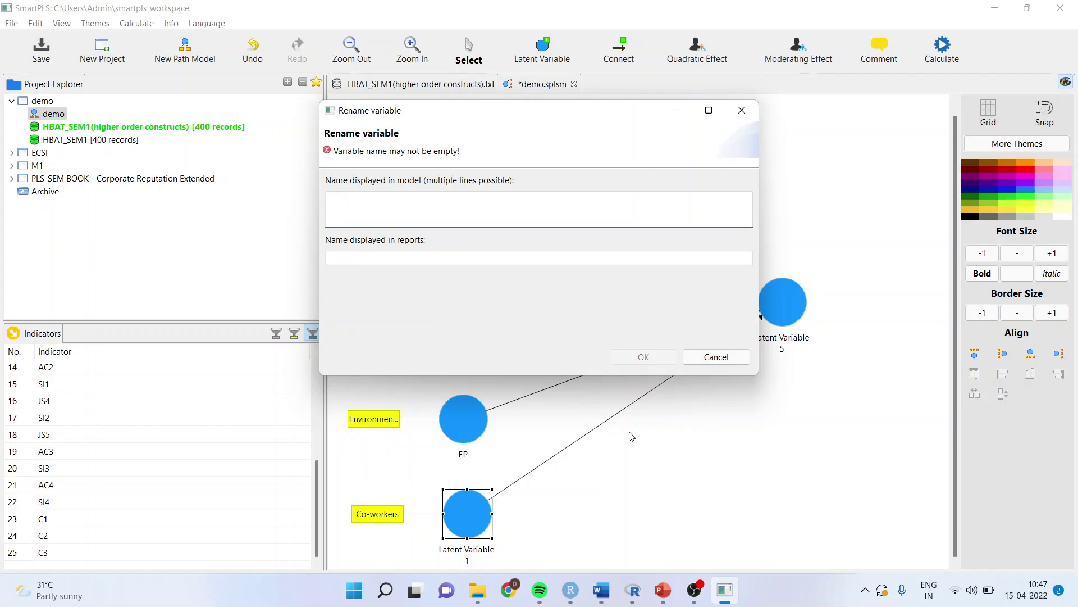
type("CW")
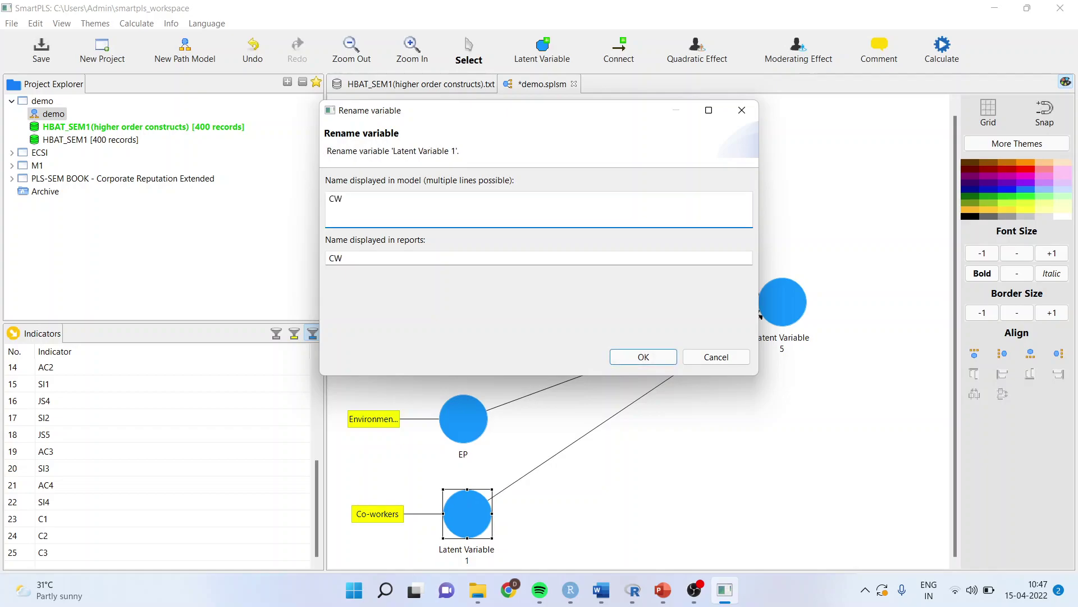
left_click(641, 364)
Step: Rename Latent Variable 5 to SI
left_click(795, 328)
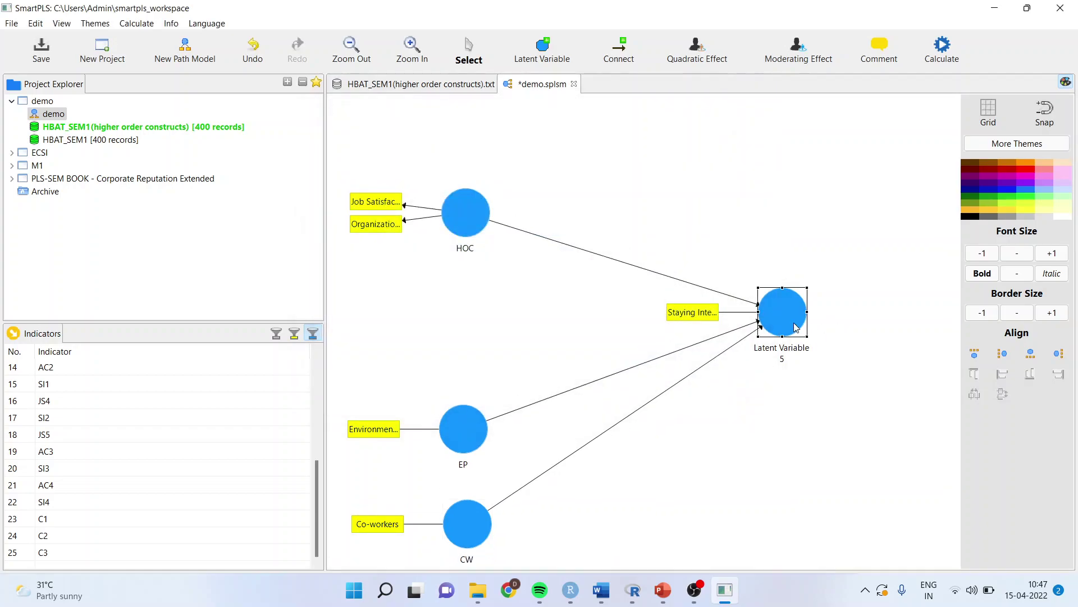
right_click(795, 328)
left_click(835, 175)
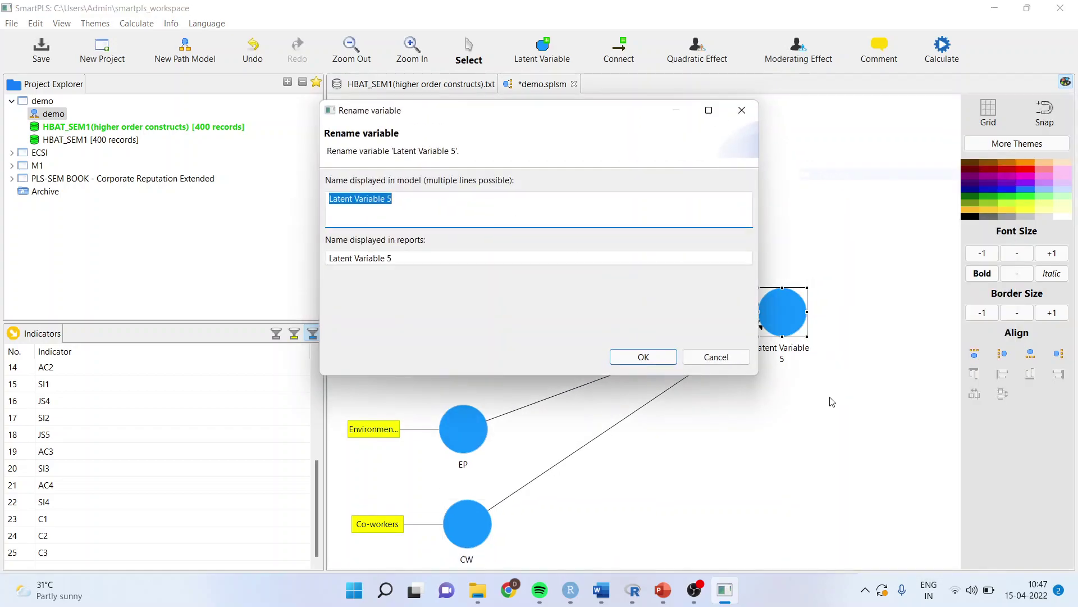
type("SI")
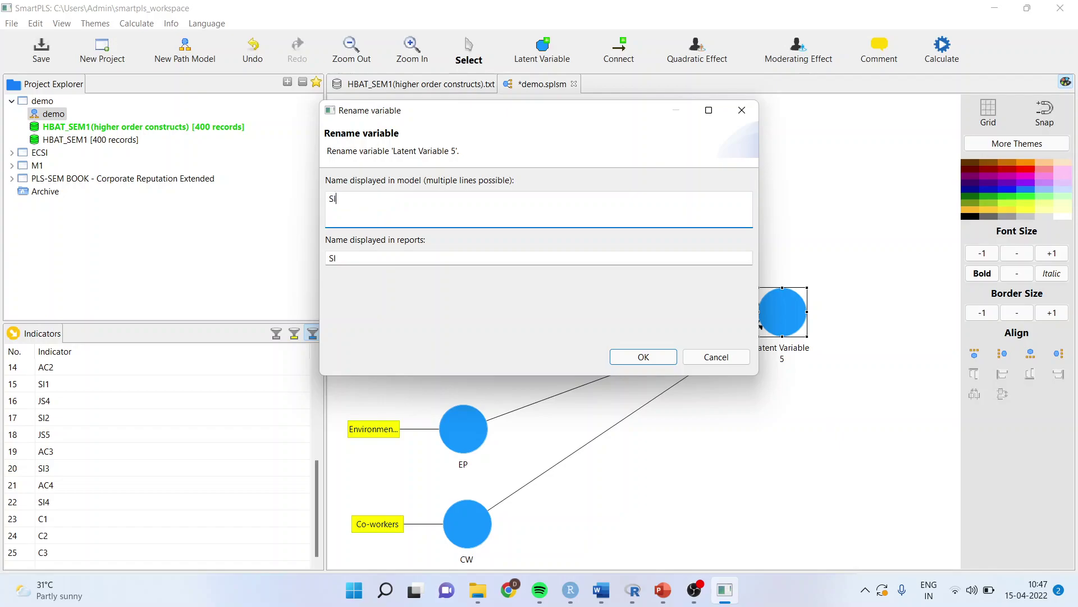
left_click(656, 358)
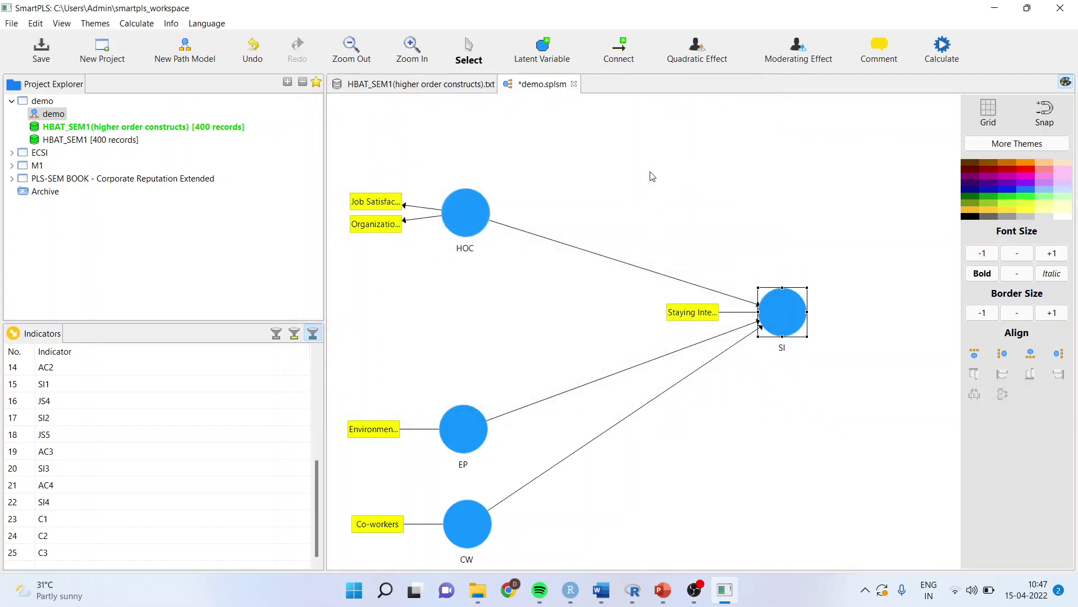
Step: Run bootstrapping on the renamed HOC, EP, CW → SI model
left_click(943, 49)
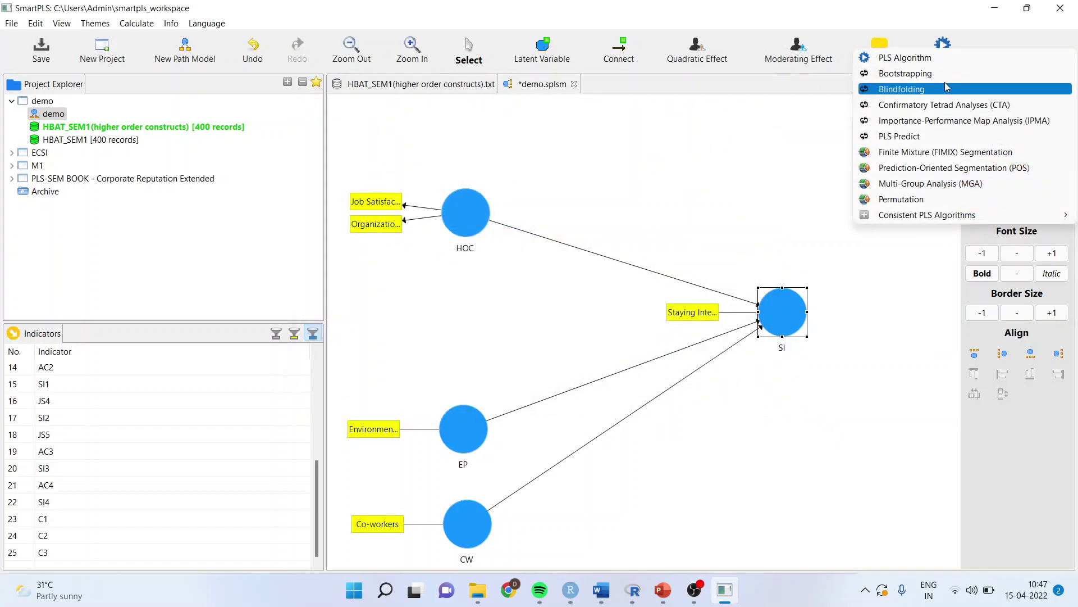
left_click(905, 73)
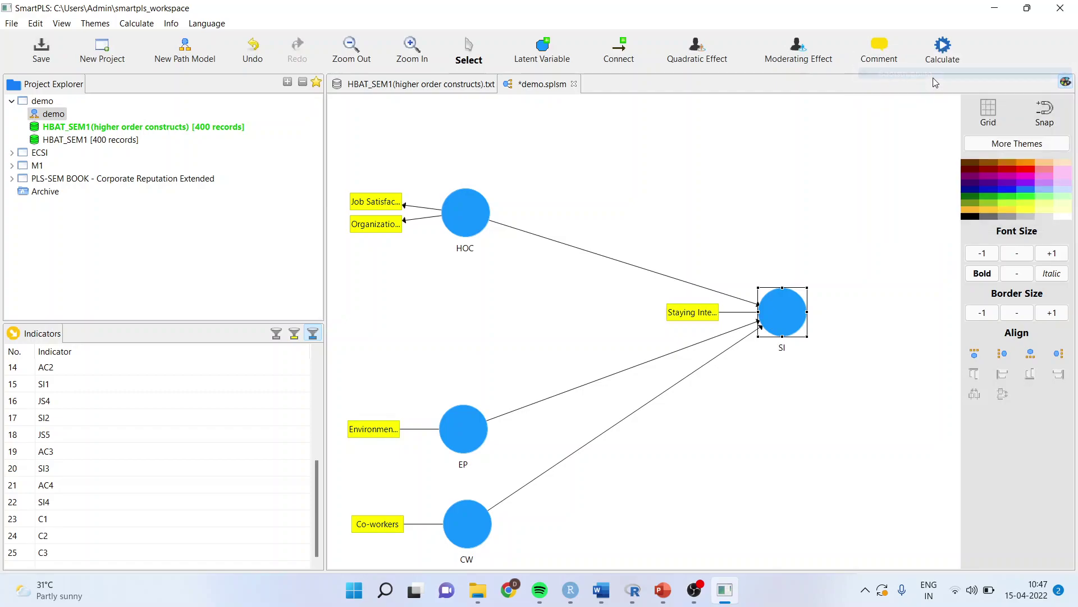
left_click(900, 444)
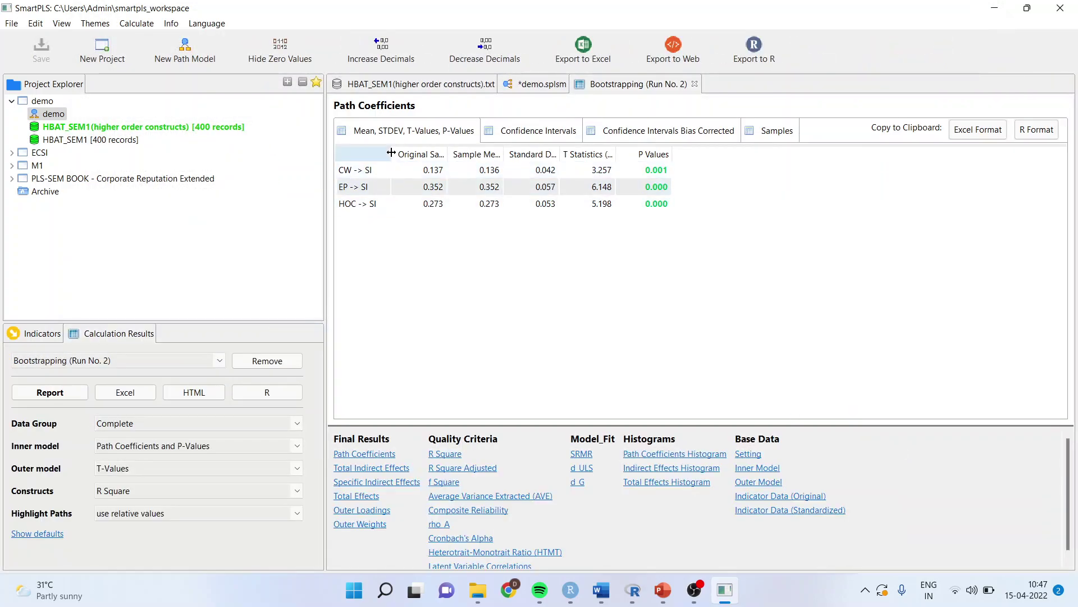
Step: Review path coefficients and bias-corrected intervals: HOC→SI 0.273, EP→SI 0.352, CW→SI 0.137
left_click_drag(391, 153, 539, 152)
left_click(384, 209)
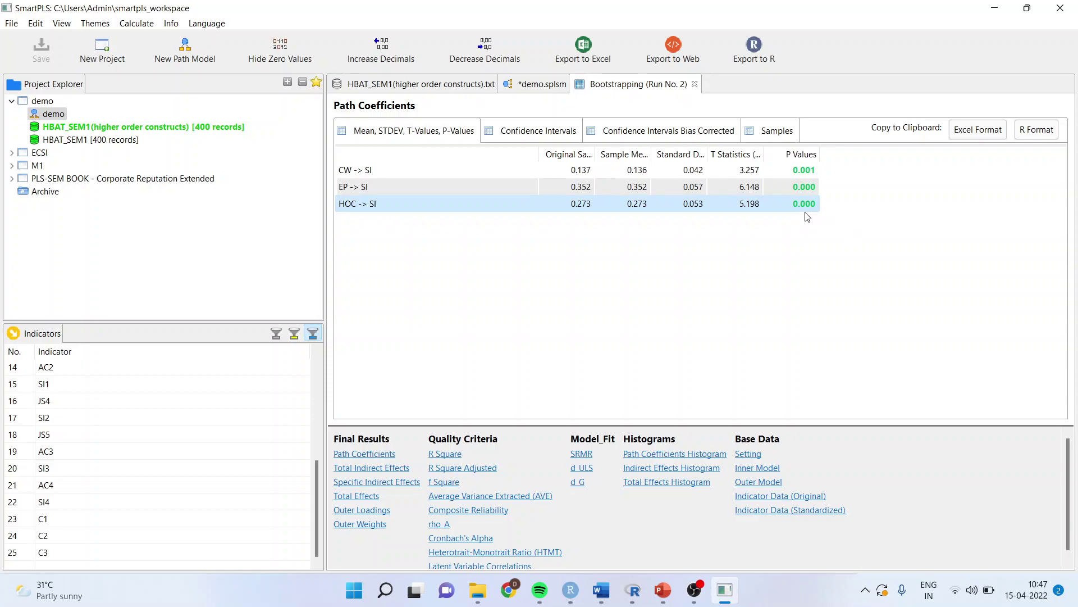
left_click(665, 134)
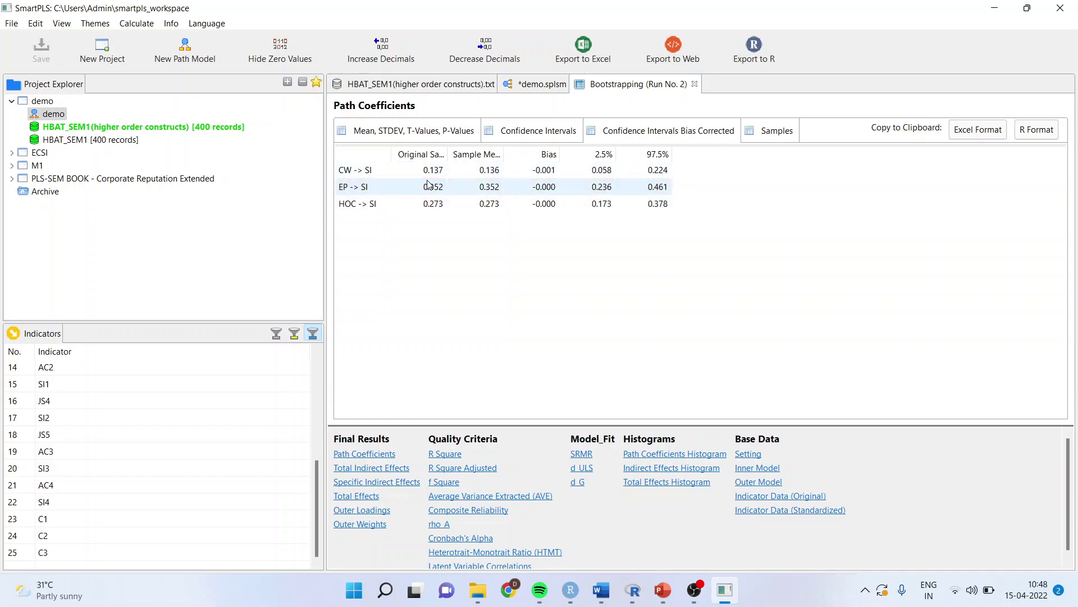
left_click_drag(393, 154, 480, 154)
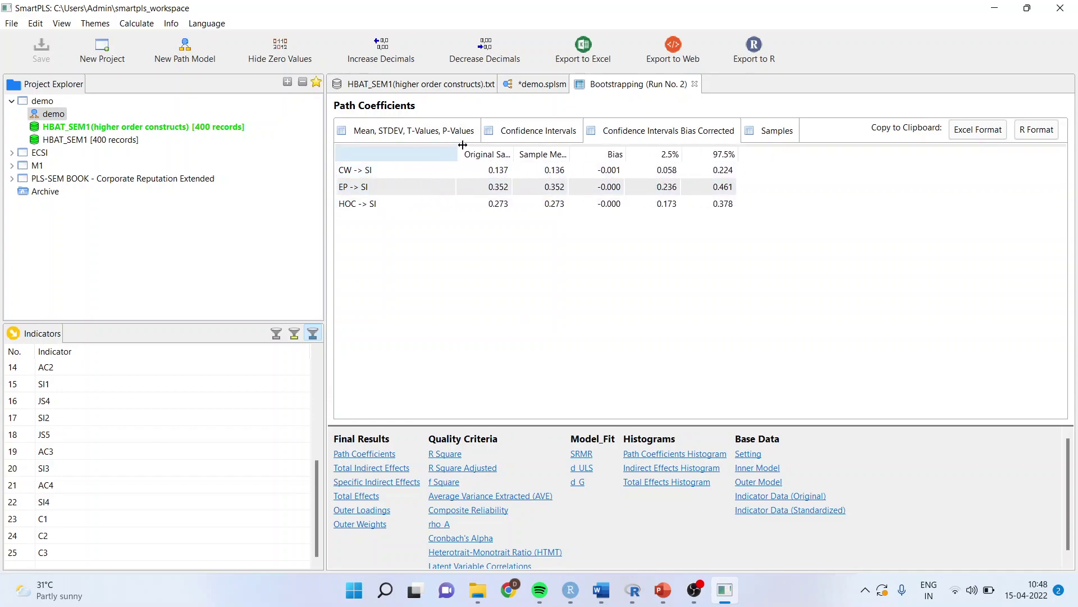
left_click(368, 205)
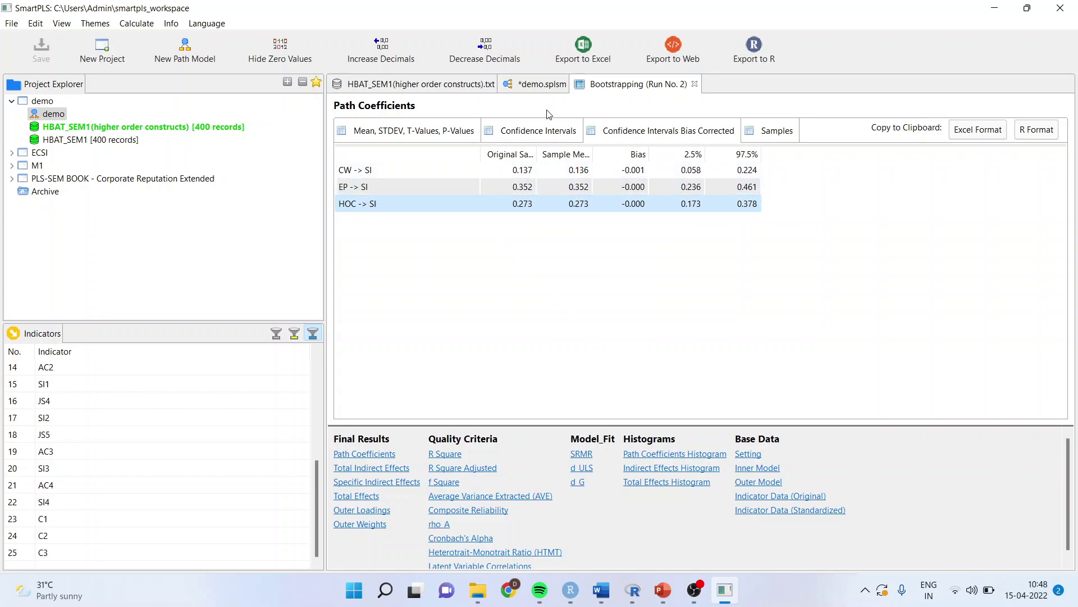
left_click(544, 88)
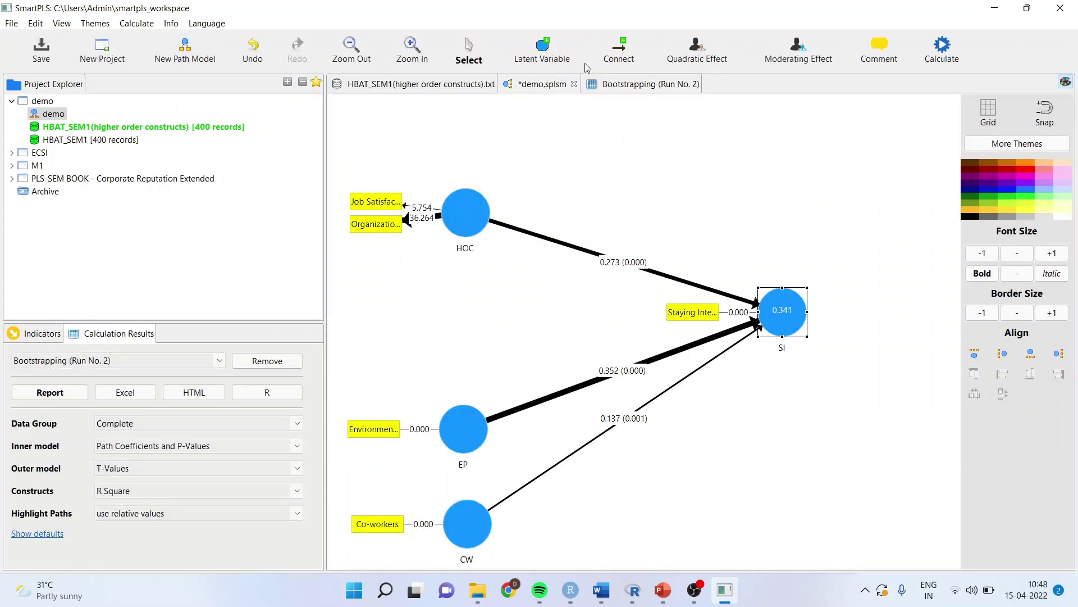
left_click(618, 50)
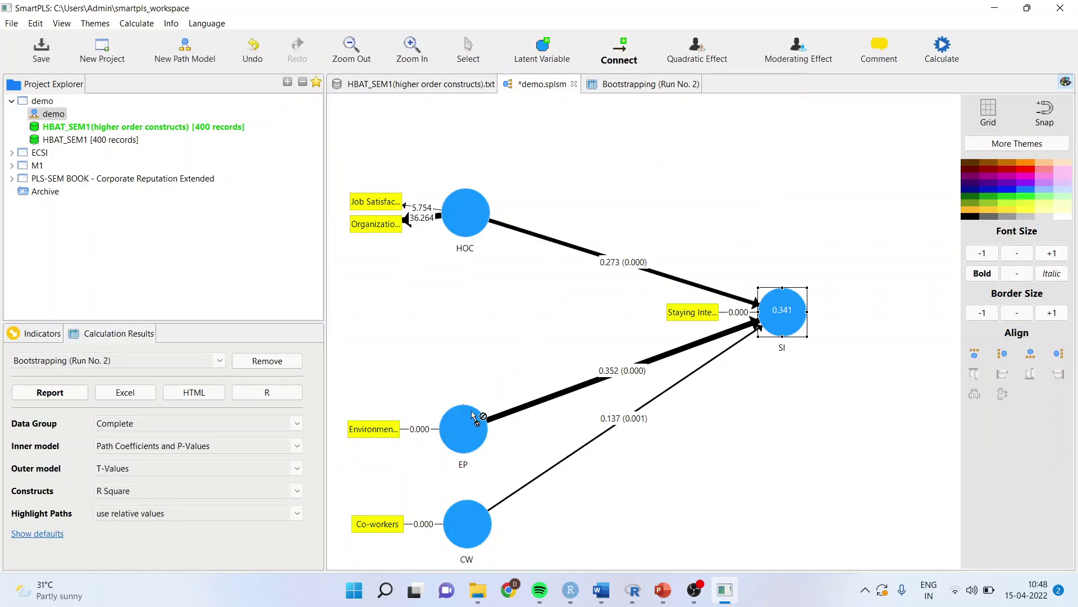
Step: Add an EP→HOC path and re-bootstrap, yielding 0.444 (p 0.000) and HOC R² 0.197
left_click_drag(477, 419, 470, 225)
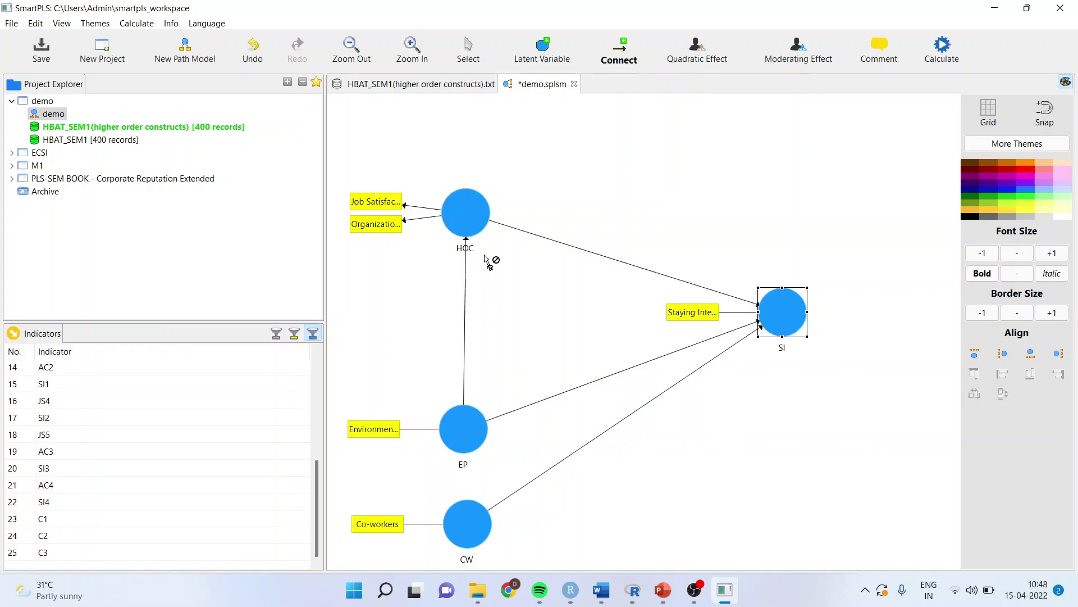
left_click(941, 53)
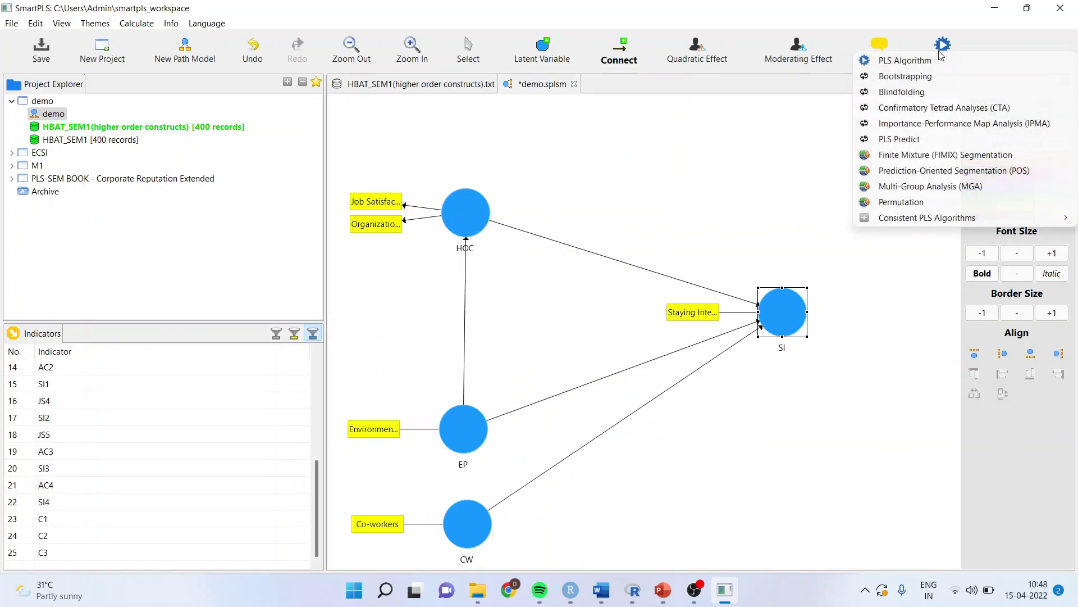
left_click(936, 75)
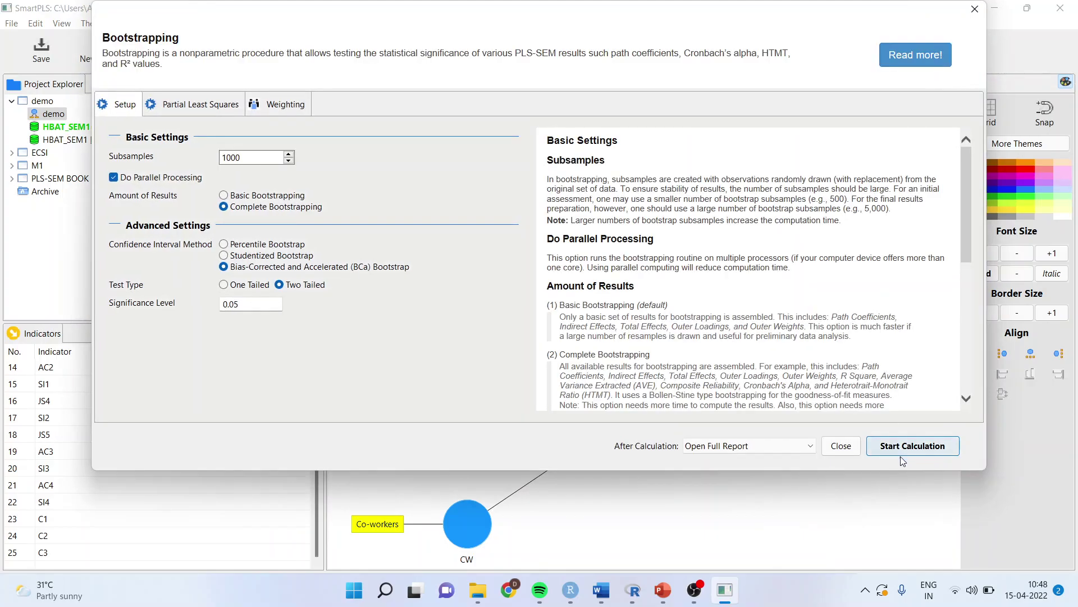
left_click(904, 447)
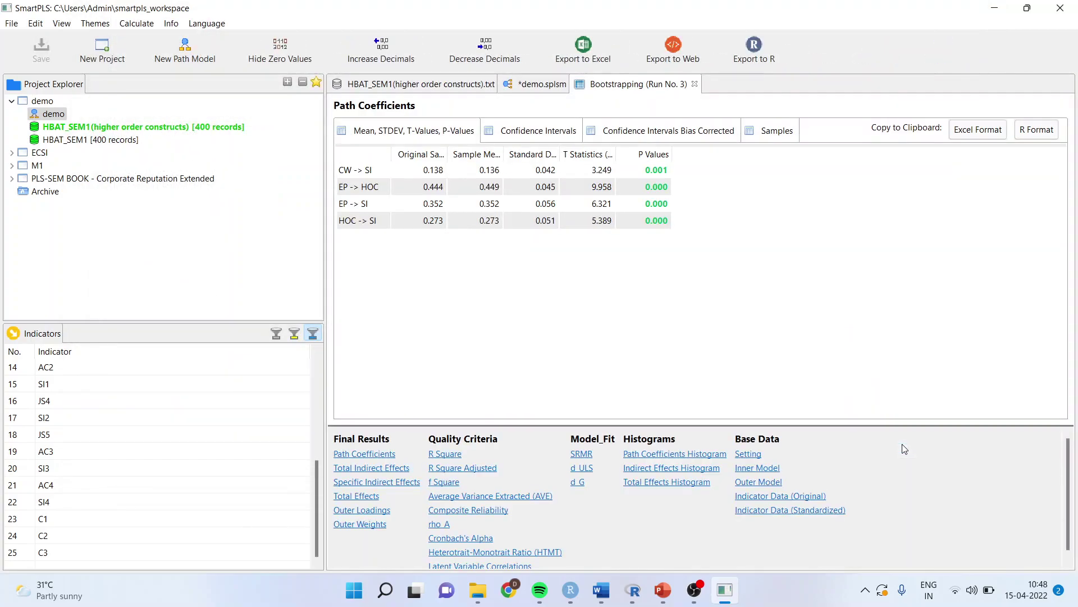
left_click_drag(388, 154, 467, 154)
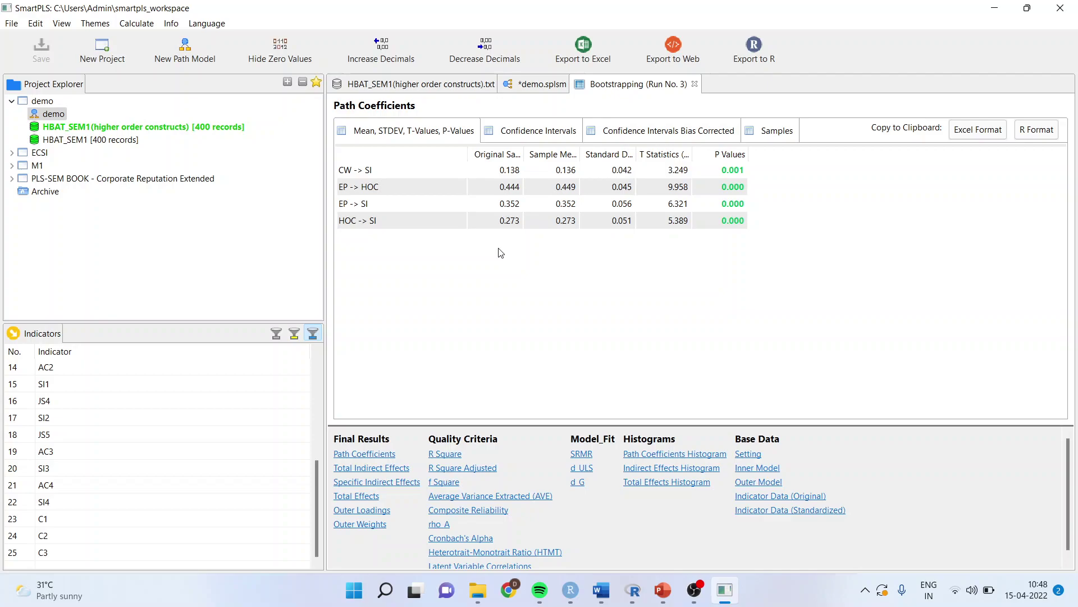
left_click(535, 87)
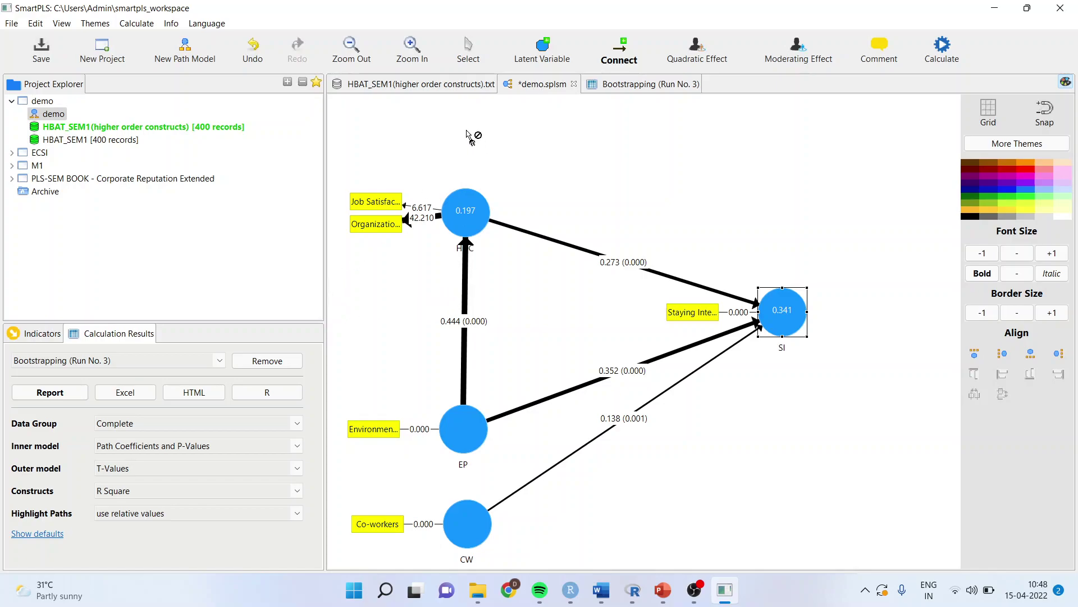
Step: Delete the EP→HOC path and the EP and CW constructs from the model
left_click(467, 55)
left_click(469, 304)
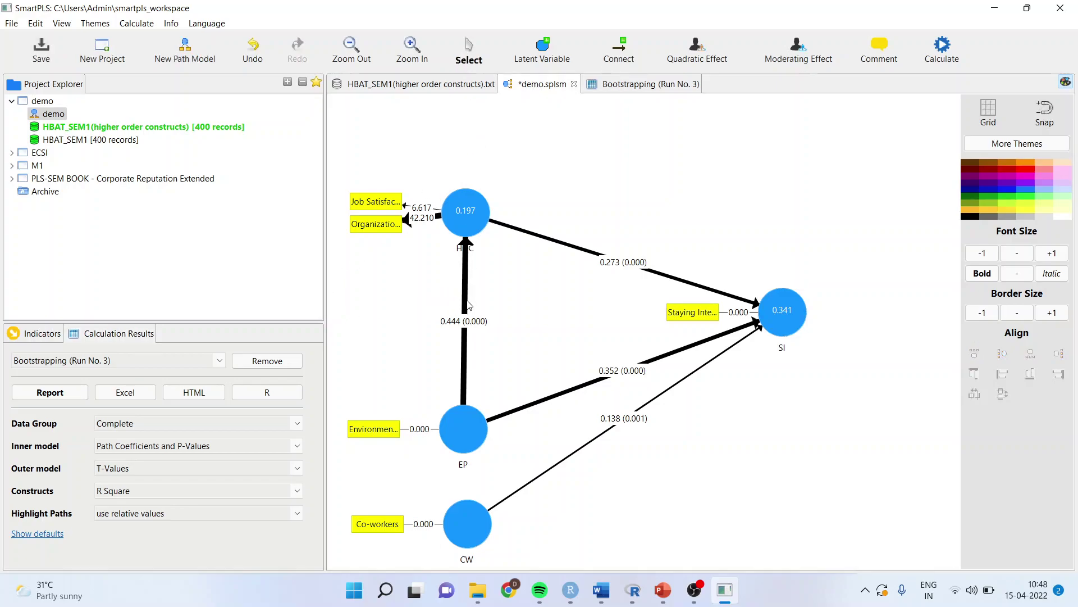
left_click(466, 302)
key("Delete")
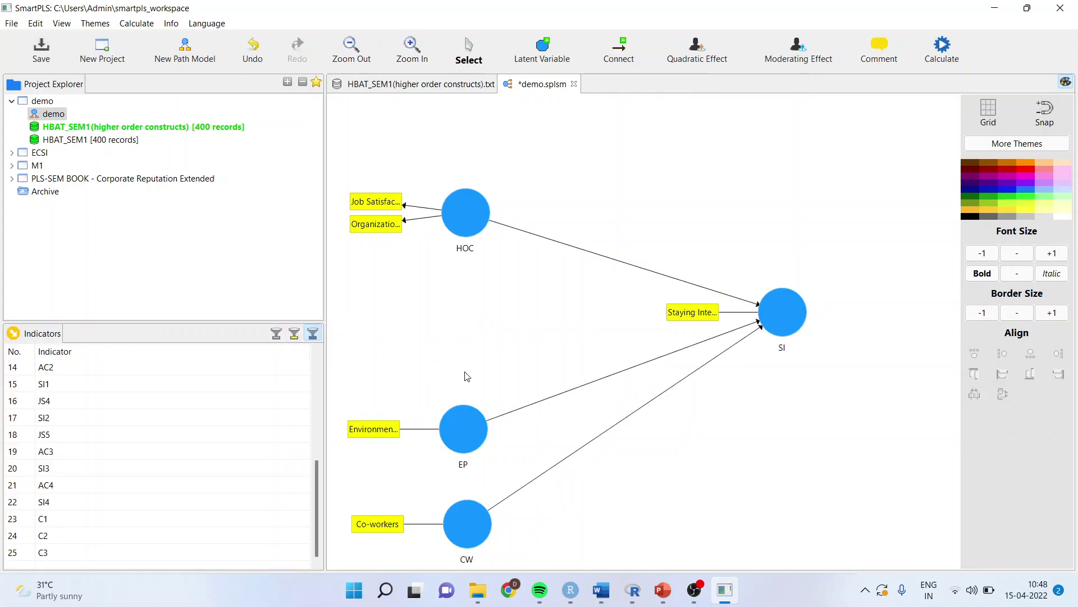
left_click(474, 441)
key("Delete")
left_click(477, 506)
key("Delete")
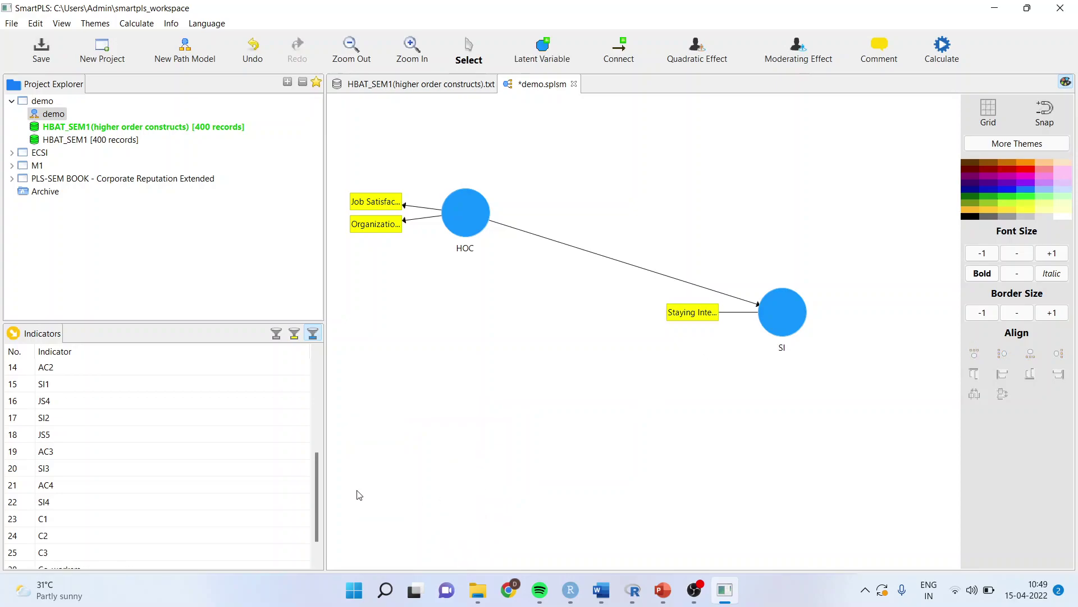
Step: Select indicators AC1, AC2, AC3 and AC4 in the Indicators list
left_click_drag(318, 491, 309, 389)
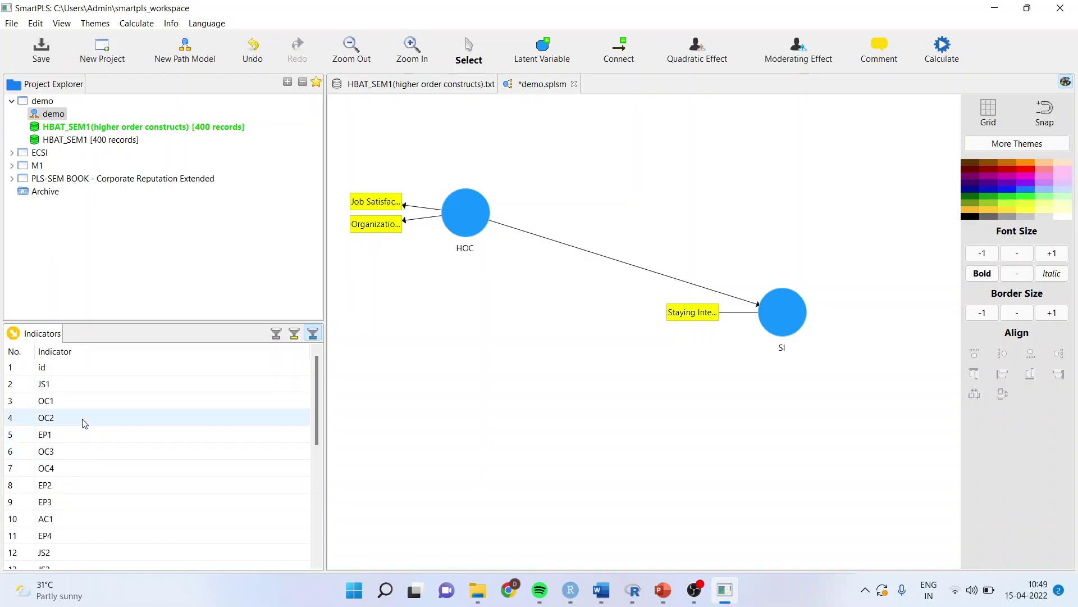
left_click(83, 518)
scroll(253, 462, "down", 2)
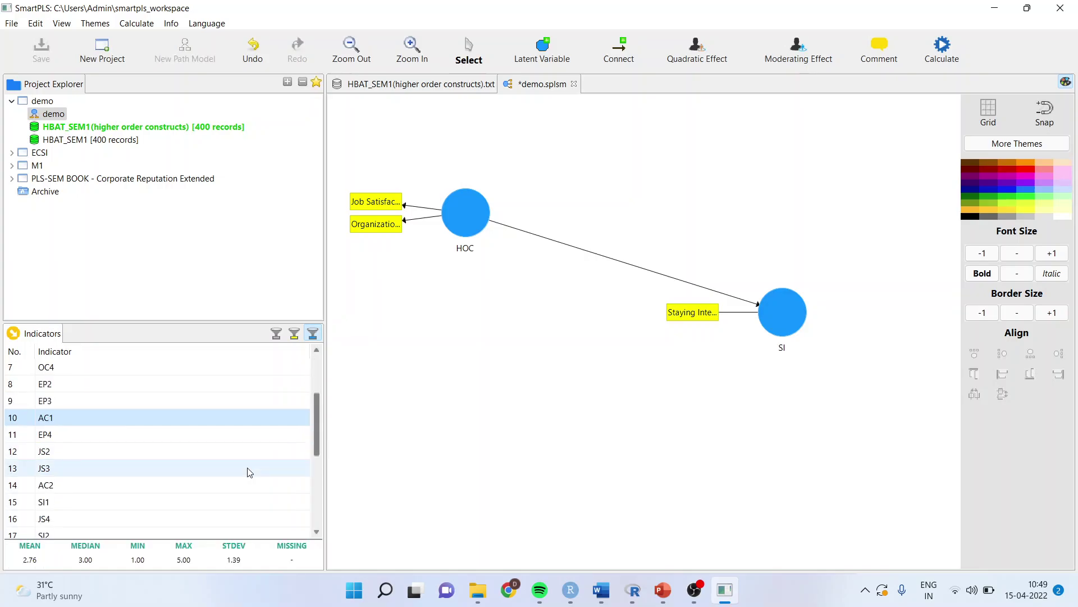
left_click(161, 487, "ctrl")
scroll(163, 494, "down", 2)
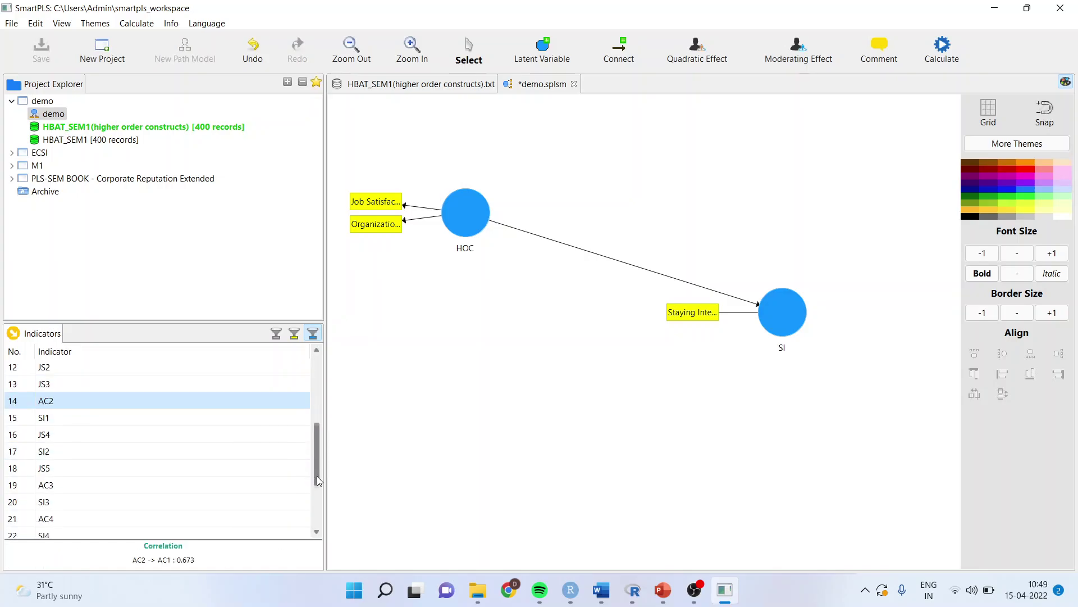
left_click(162, 487, "ctrl")
left_click(154, 515, "ctrl")
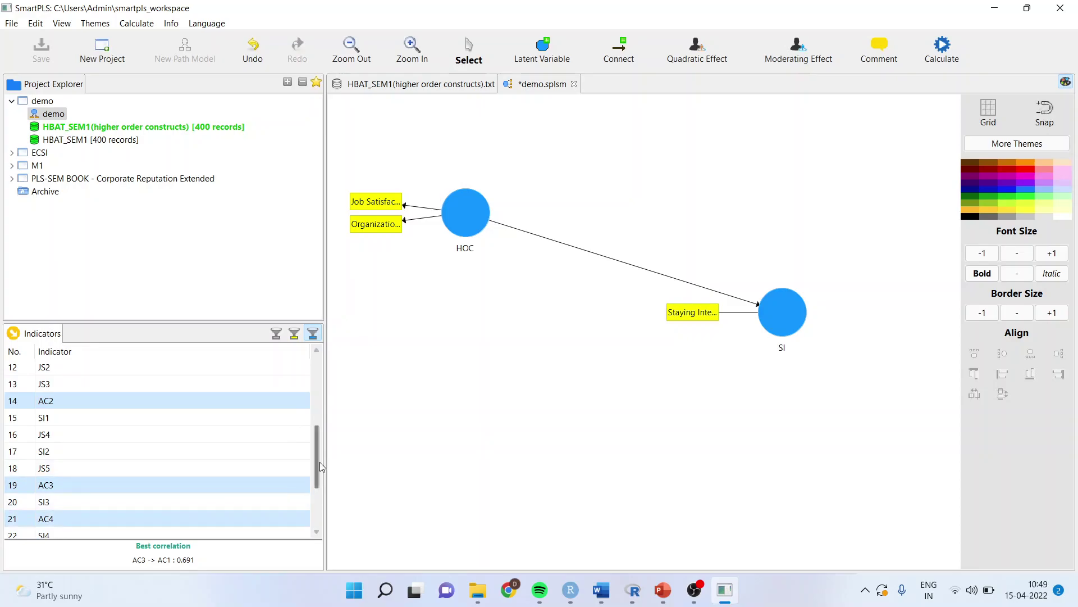
Step: Create Latent Variable 1 from AC1–AC4 and Latent Variable 2 from EP1–EP4
left_click_drag(234, 488, 487, 517)
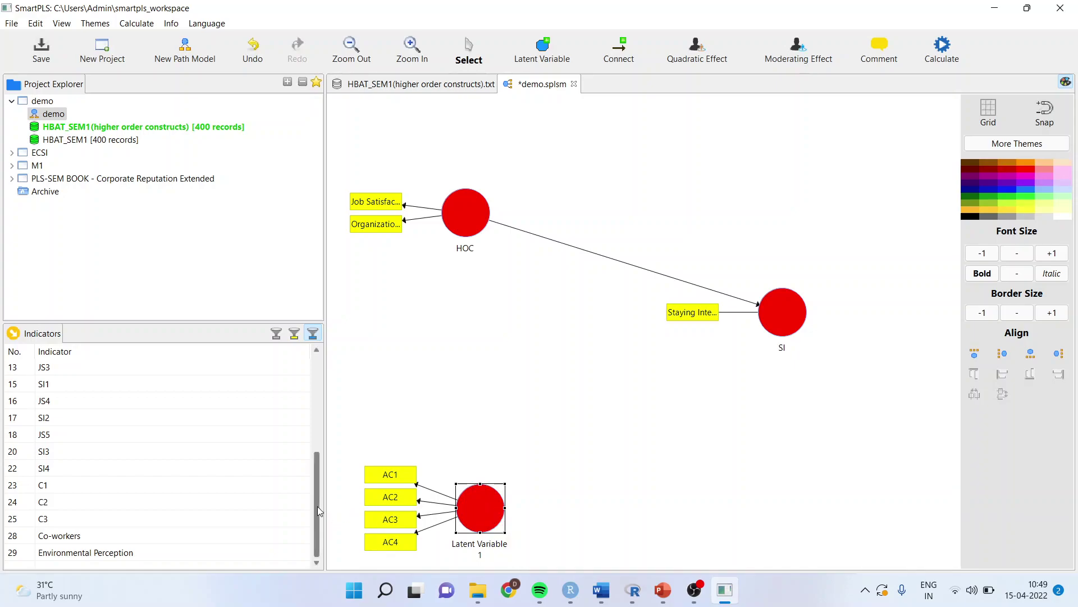
left_click_drag(316, 504, 315, 428)
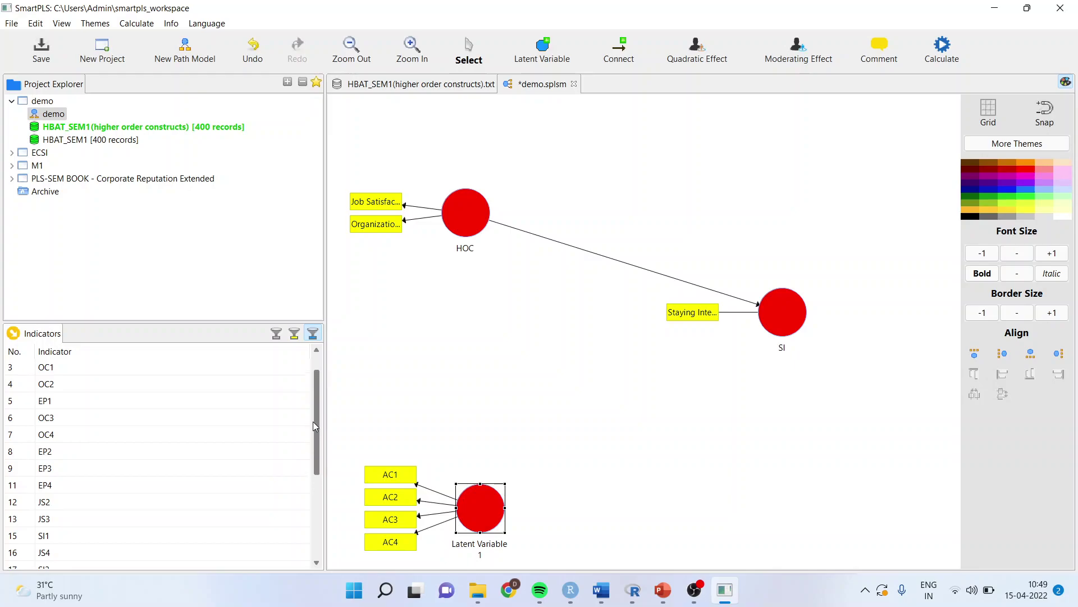
left_click(119, 401)
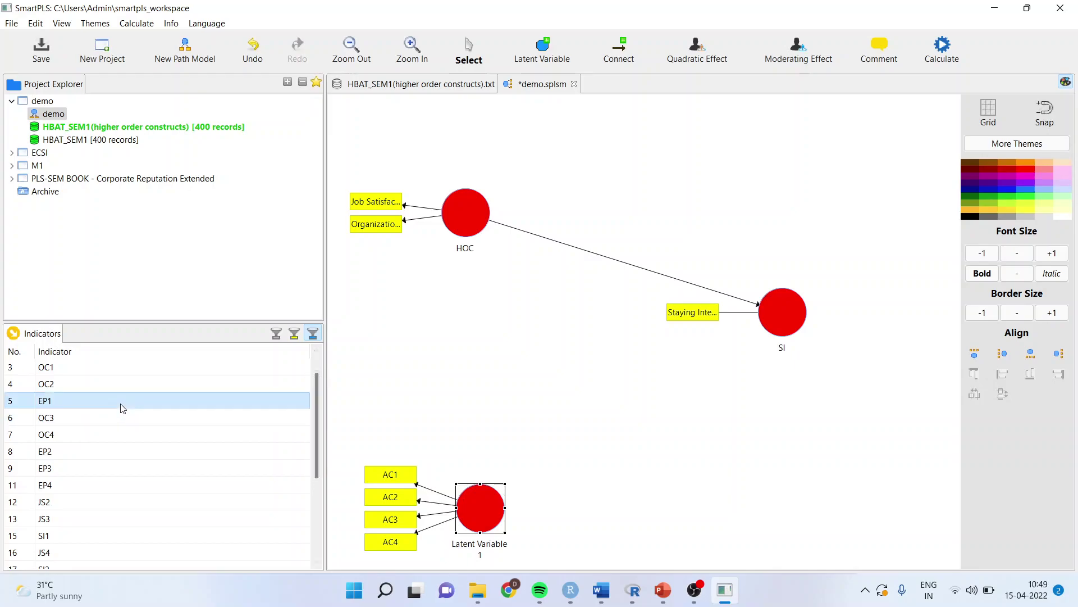
left_click(111, 452, "ctrl")
left_click(107, 468, "ctrl")
left_click(104, 487, "ctrl")
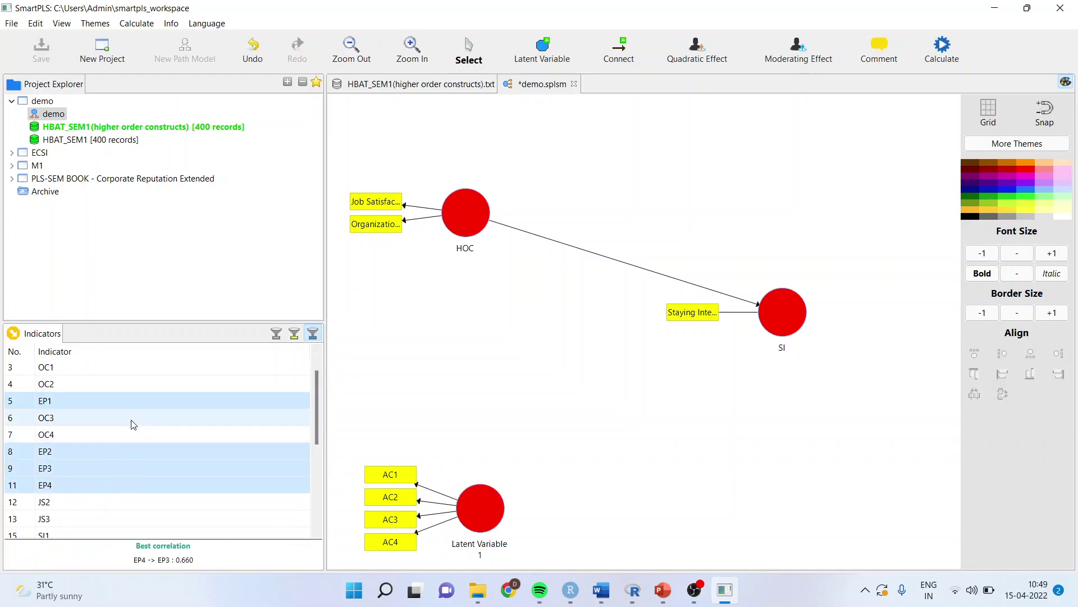
left_click_drag(130, 402, 471, 360)
Step: Nudge Latent Variable 1 upward and draw paths from Latent Variables 2 and 1 to SI
left_click(479, 498)
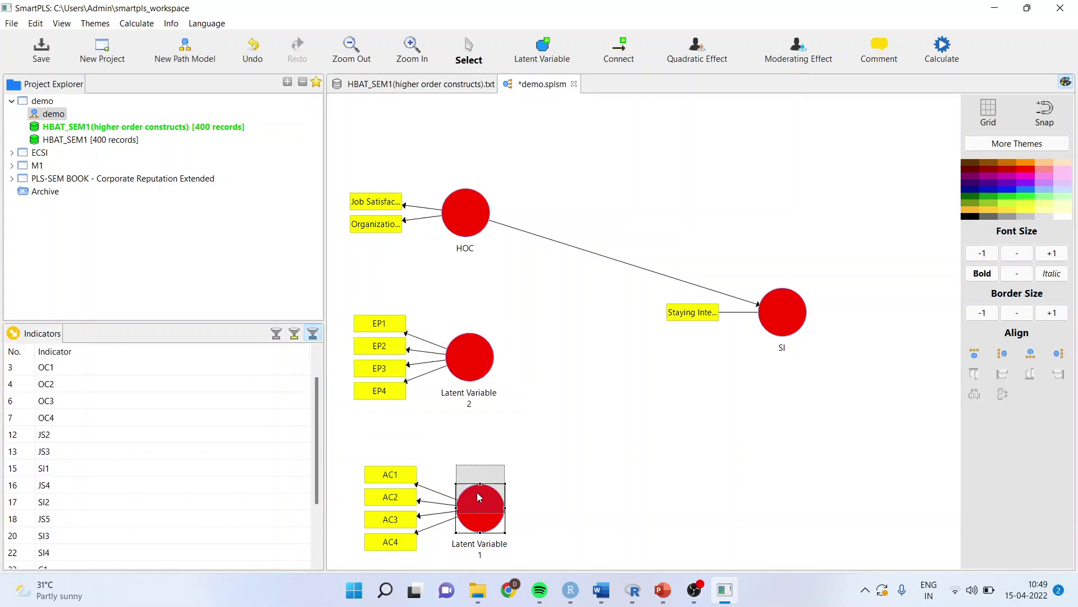
left_click_drag(476, 492, 463, 483)
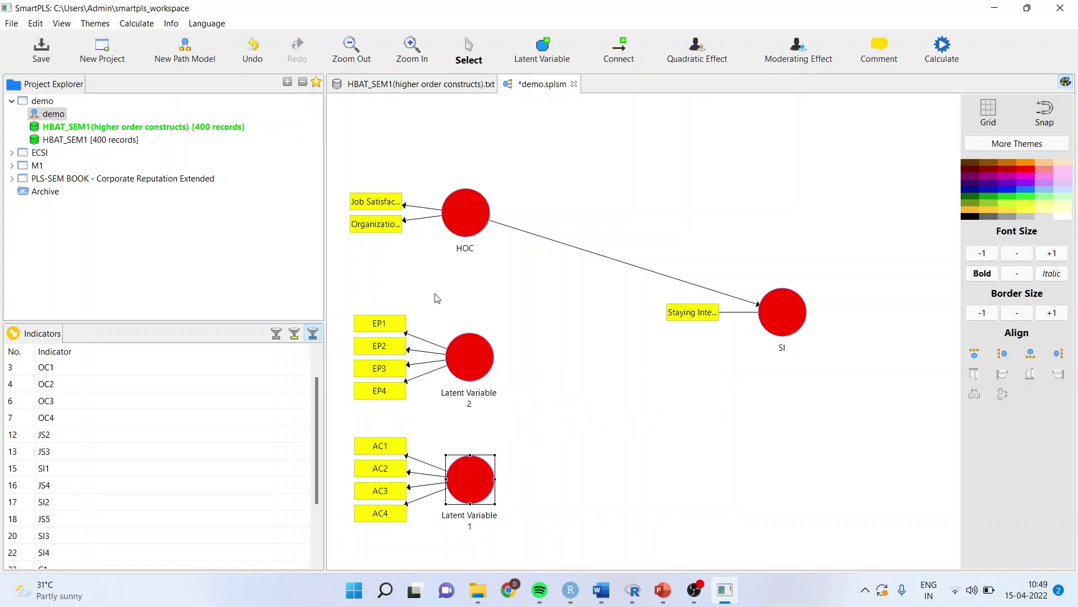
left_click(466, 224)
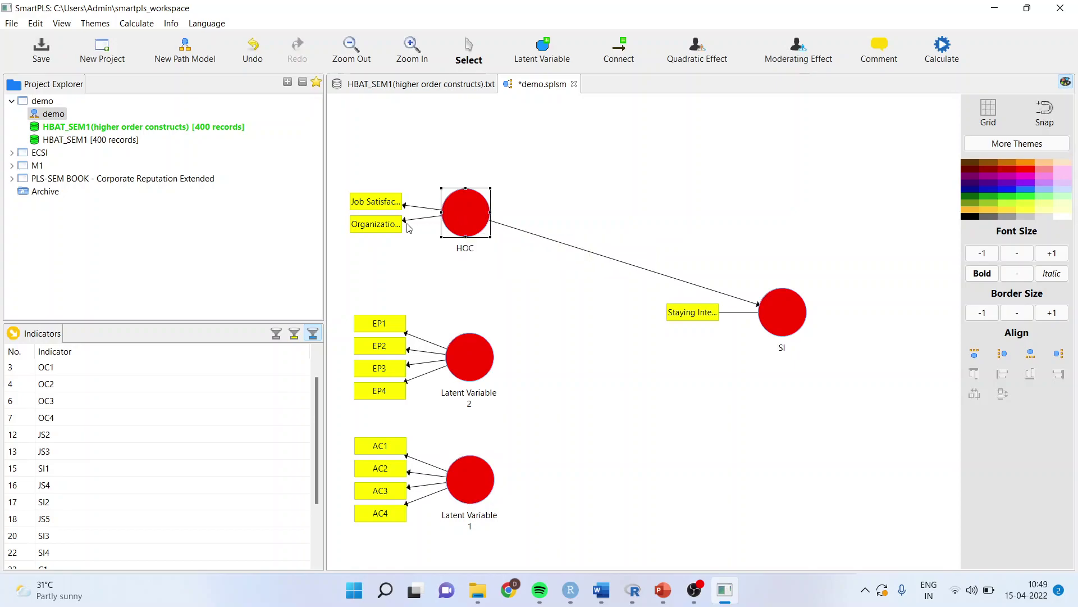
left_click(621, 53)
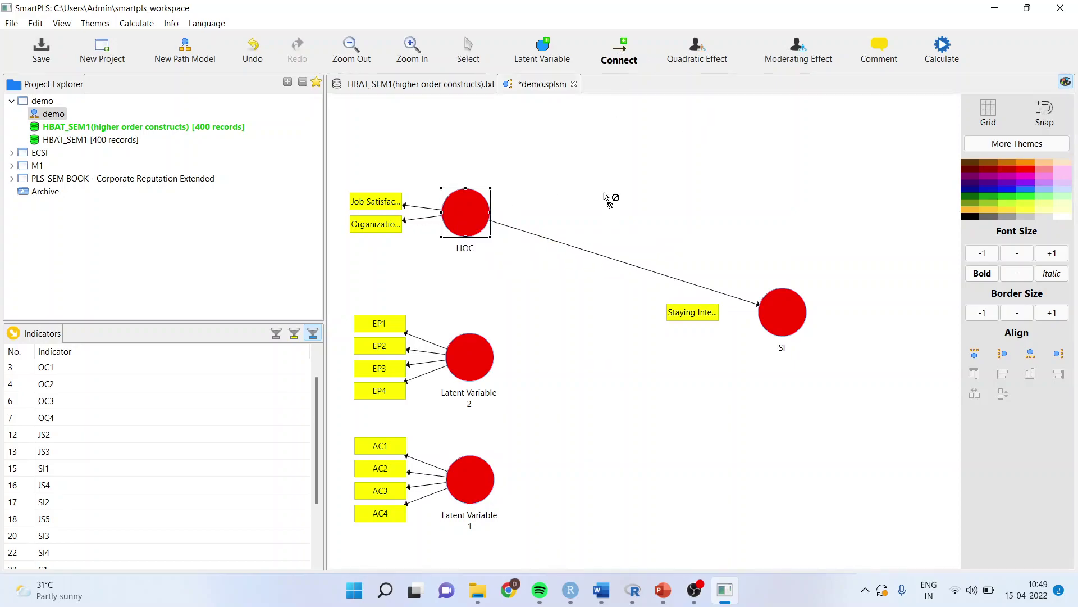
left_click(472, 372)
left_click(769, 323)
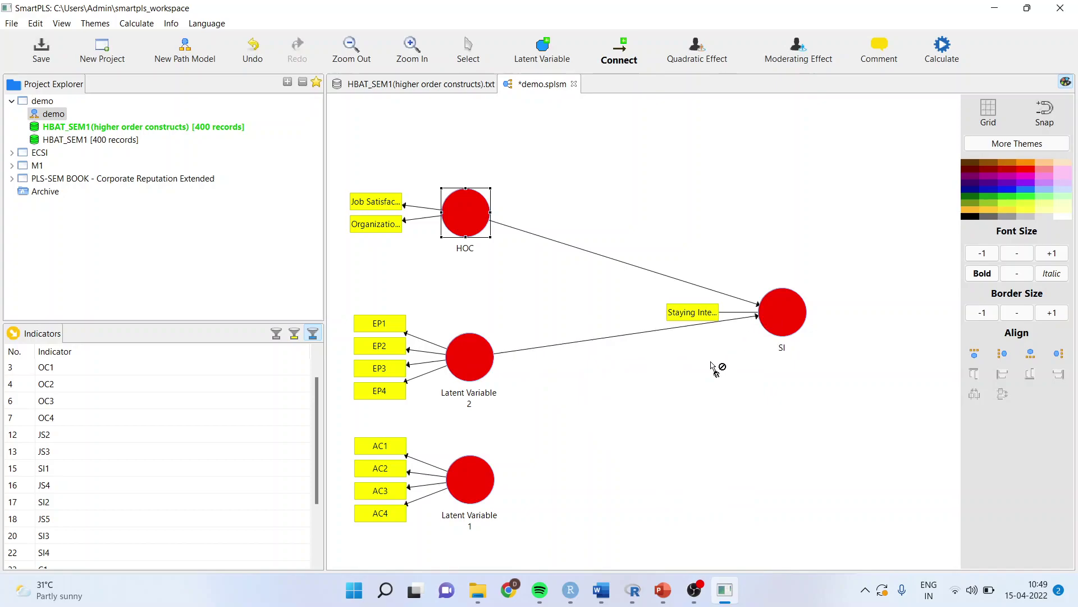
left_click(475, 480)
left_click(774, 324)
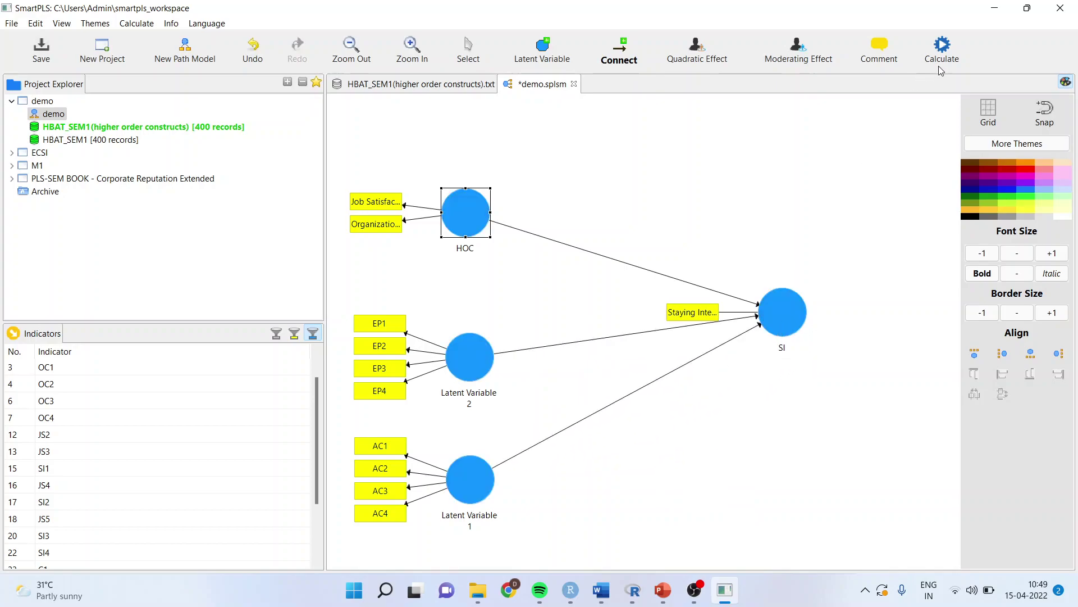
Step: Open the Bootstrapping settings and close them without running
left_click(945, 48)
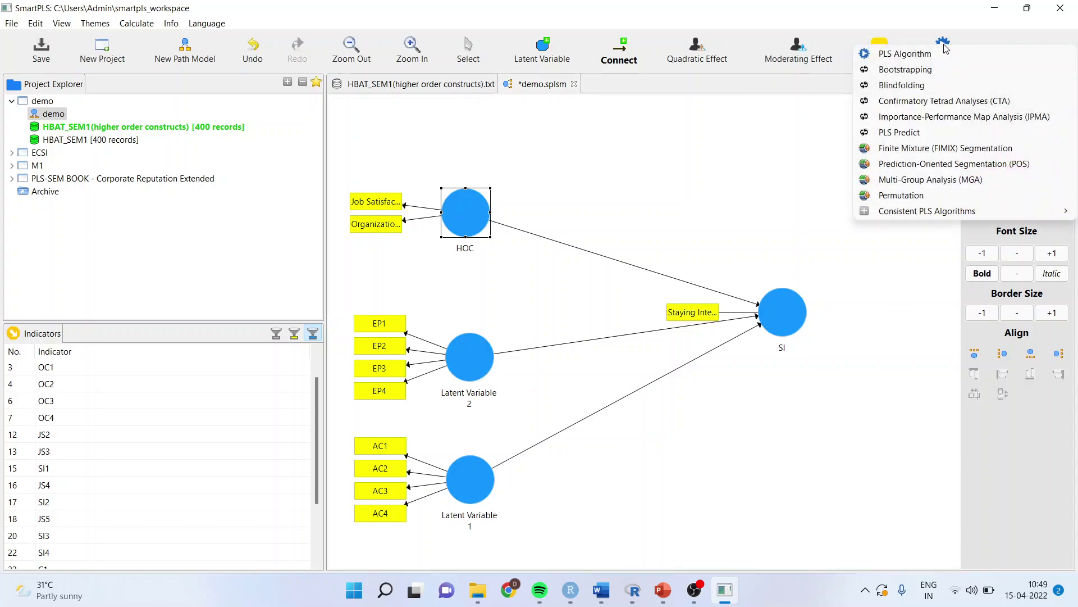
left_click(934, 72)
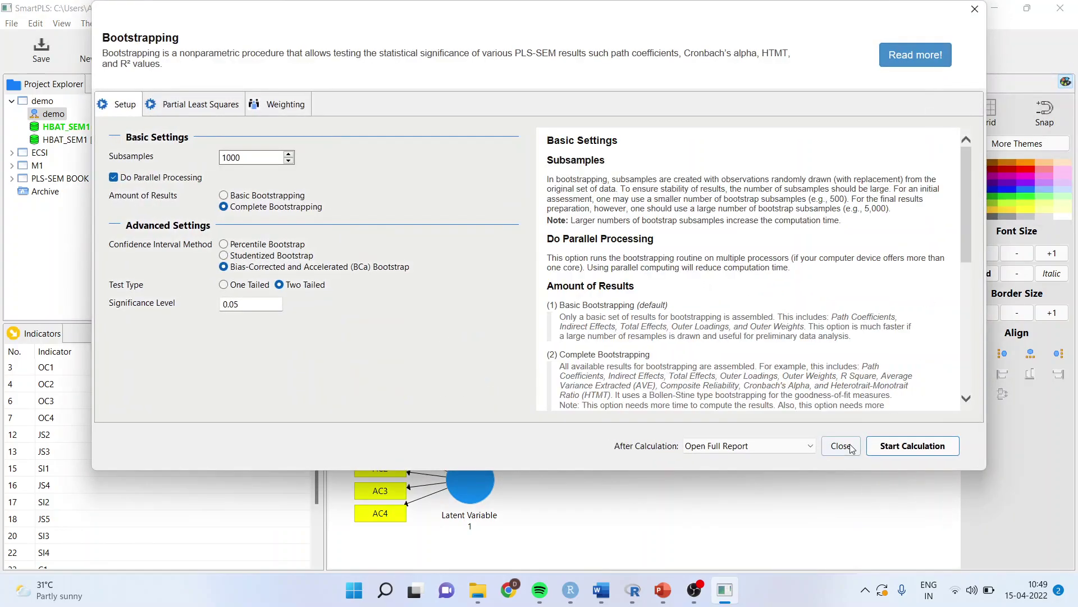
left_click(975, 9)
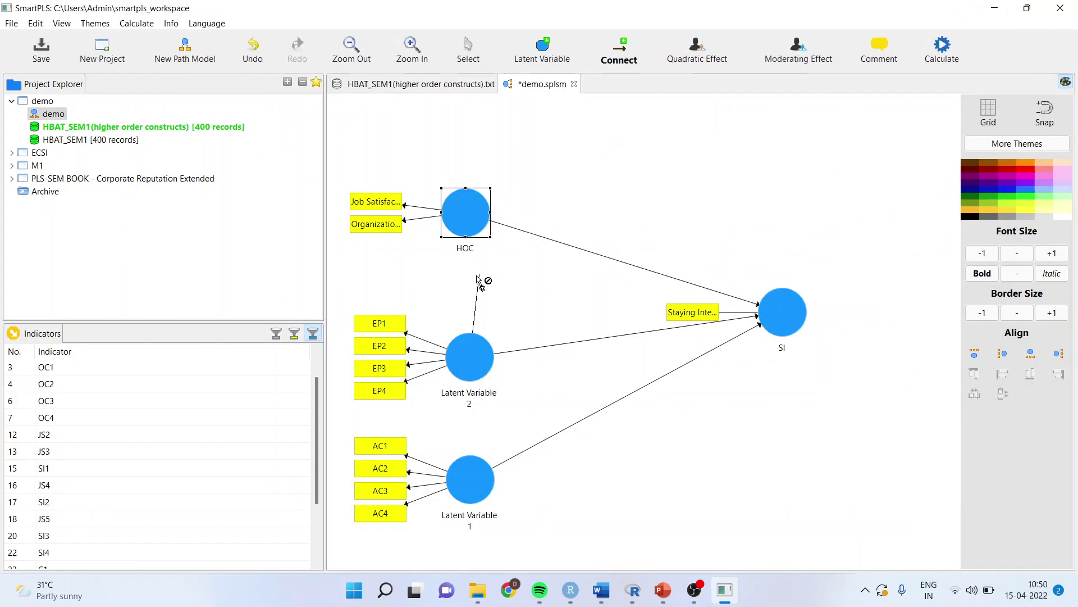
Step: Rename Latent Variable 2 (EP1–EP4) to EP
left_click(470, 55)
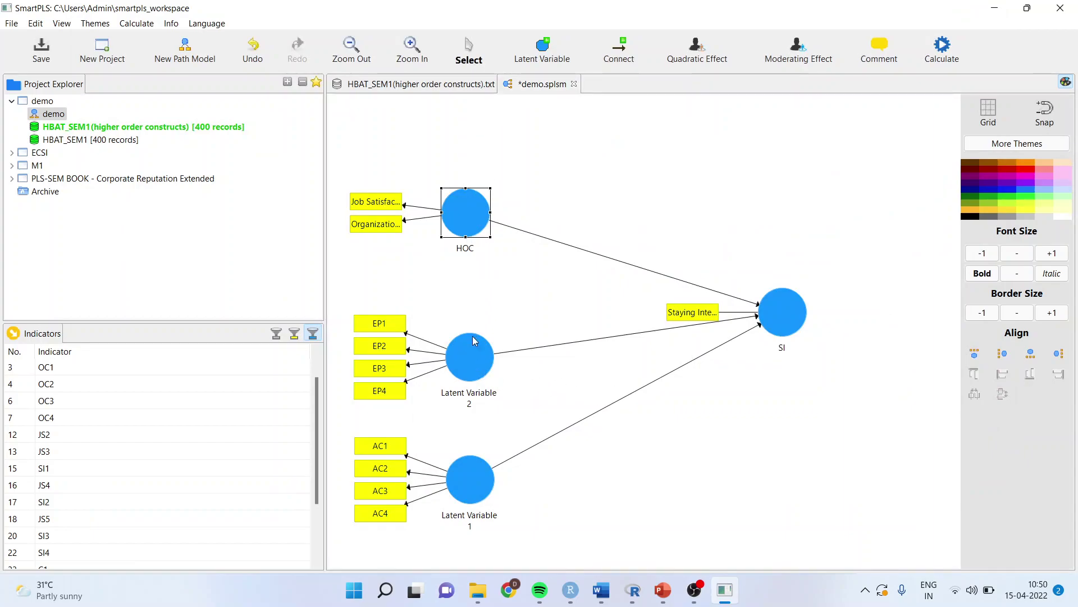
left_click(475, 354)
right_click(474, 354)
left_click(506, 39)
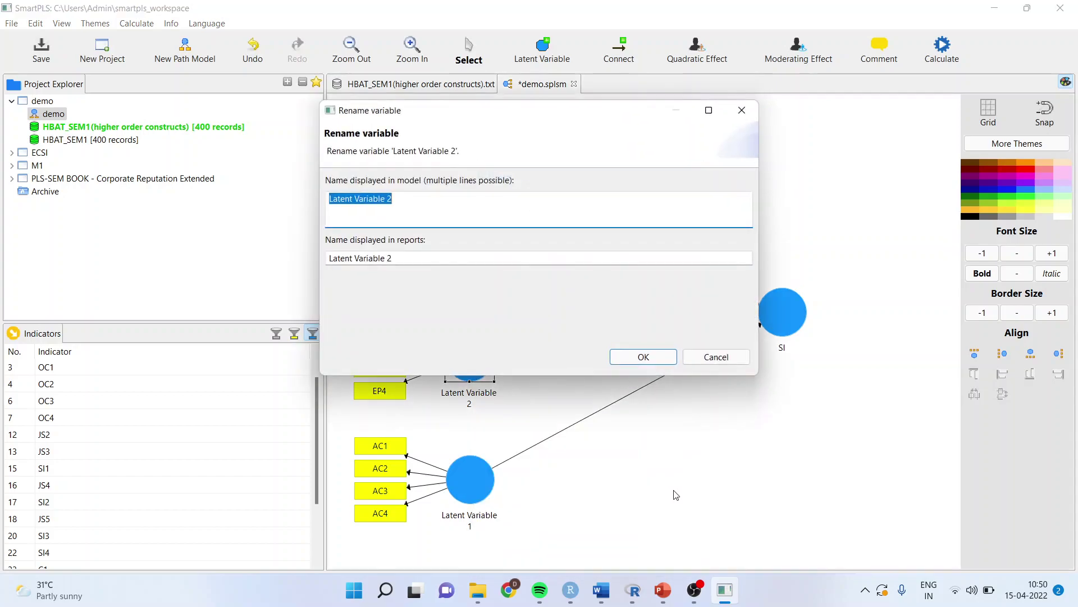
type("E")
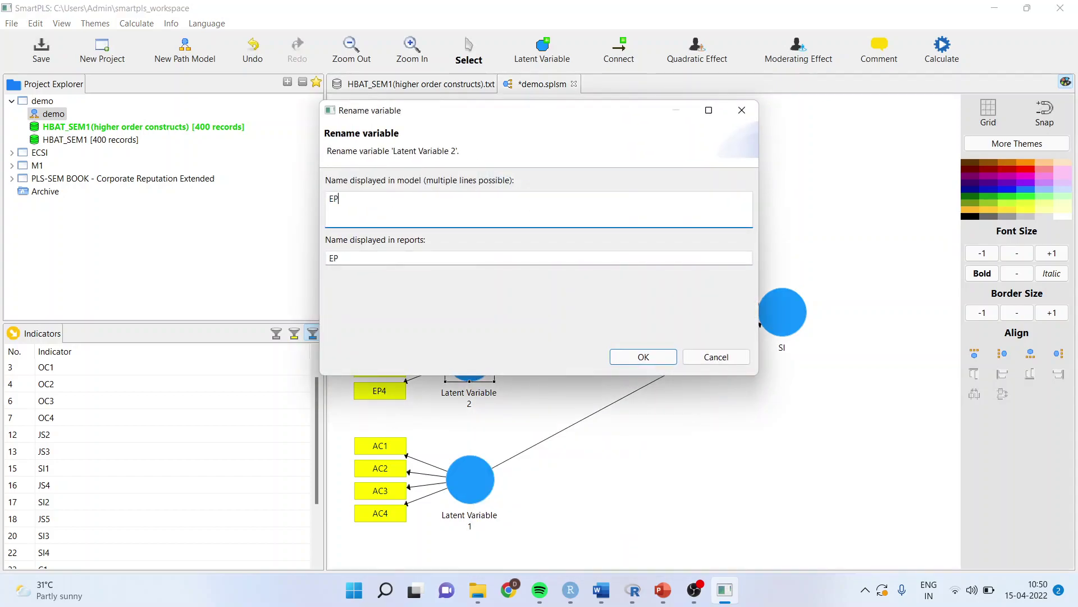
type("P")
left_click(644, 364)
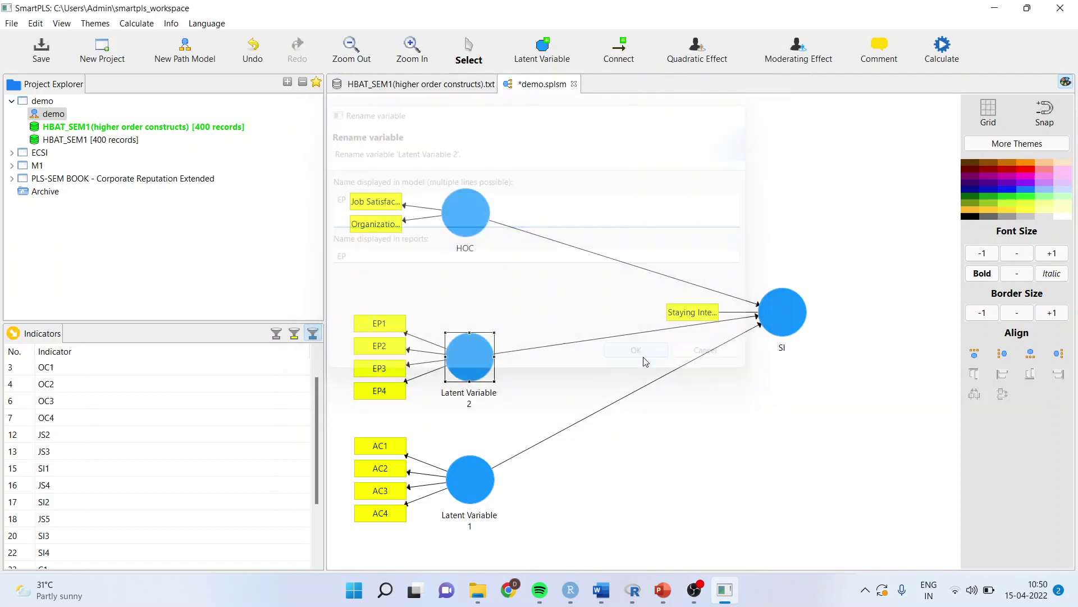
Step: Rename Latent Variable 1 (AC1–AC4) to CW
left_click(477, 486)
right_click(477, 486)
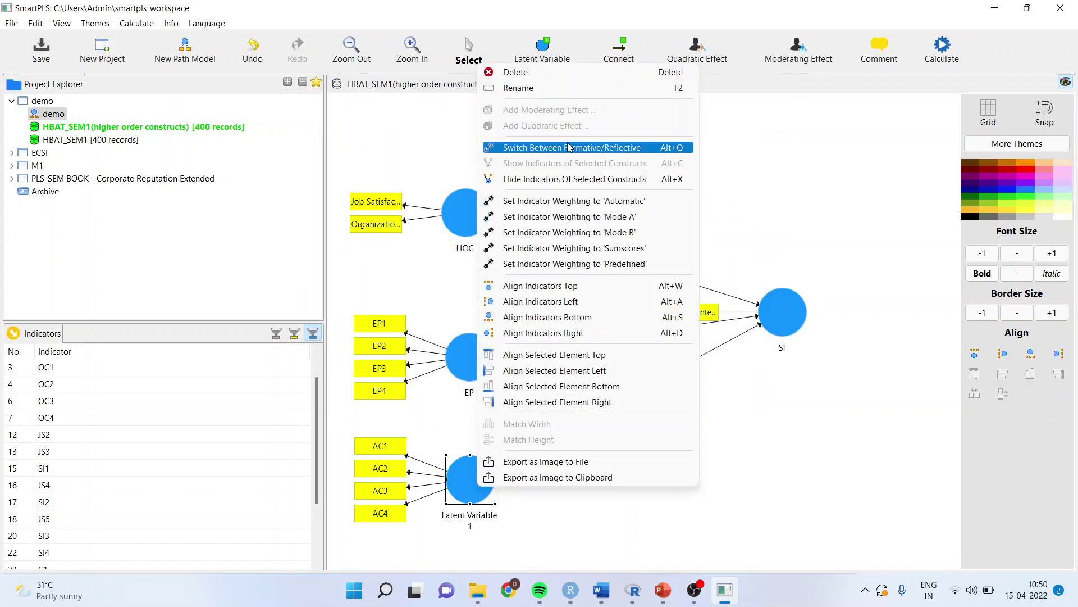
left_click(548, 89)
type("CW")
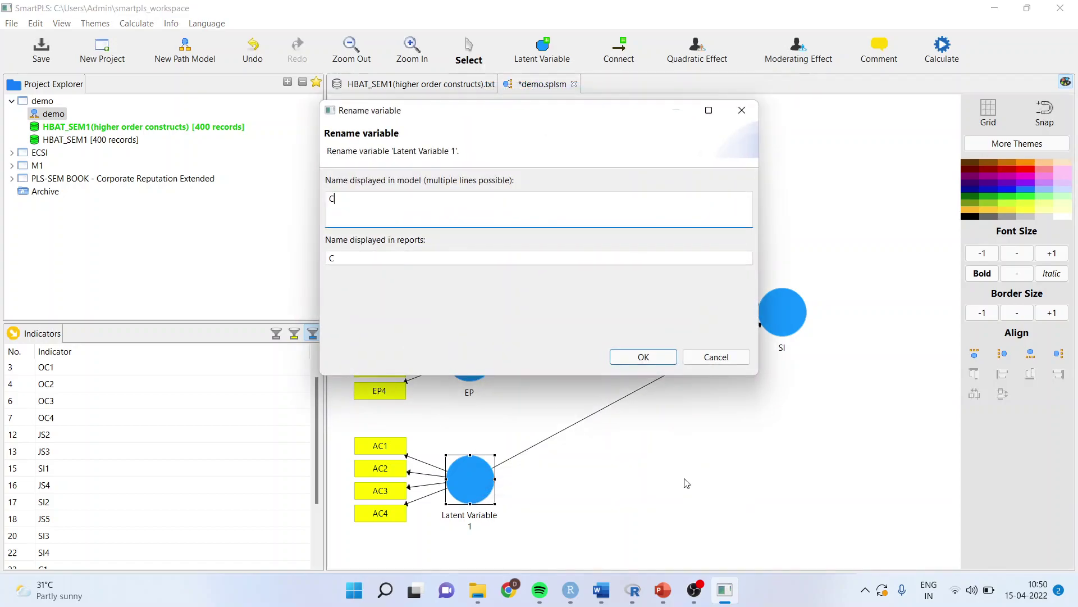
left_click(649, 357)
Step: Run bootstrapping (Run No. 4): HOC→SI 0.276, EP→SI 0.346, CW→SI 0.137, SI R² 0.338
left_click(938, 53)
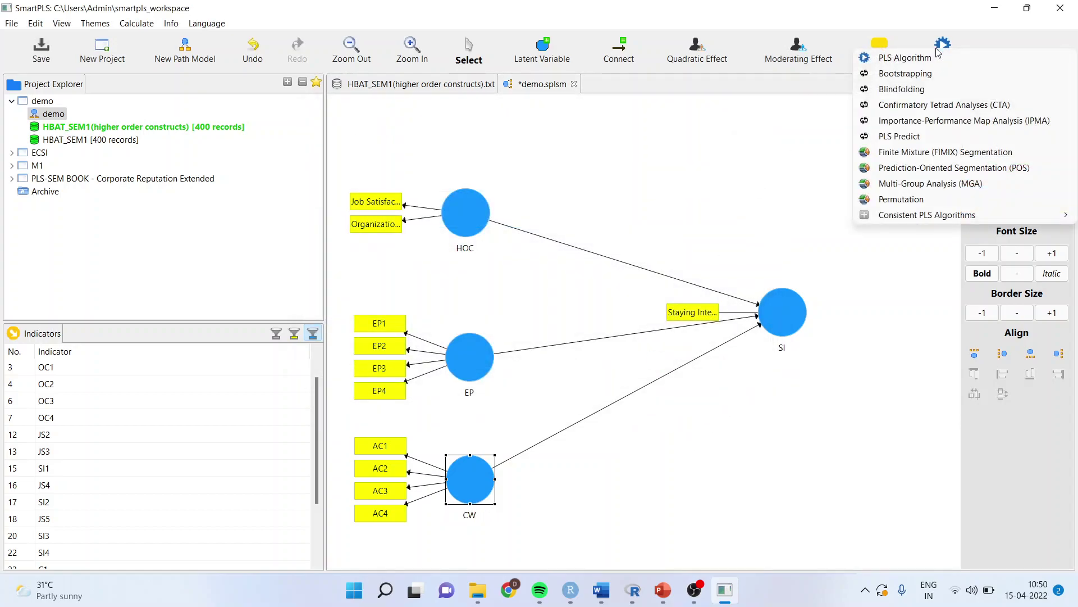
left_click(934, 72)
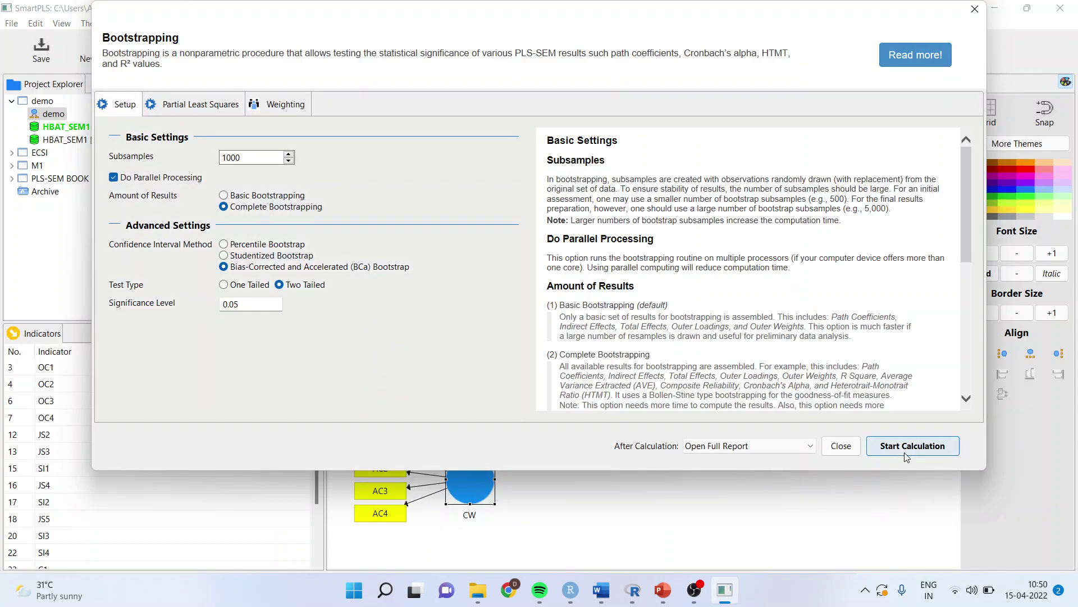
left_click(904, 450)
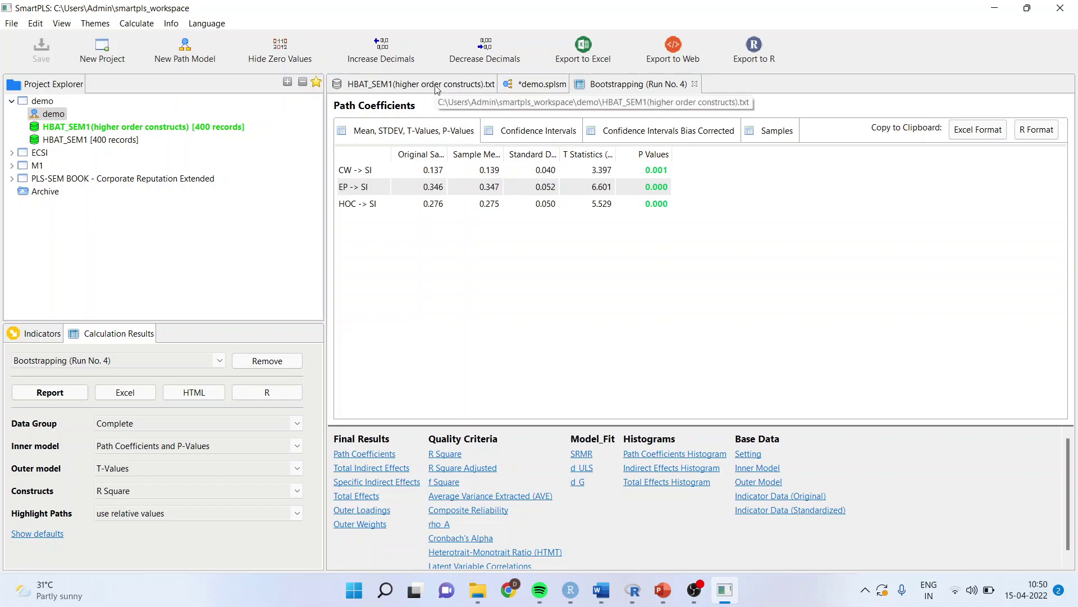
left_click(540, 85)
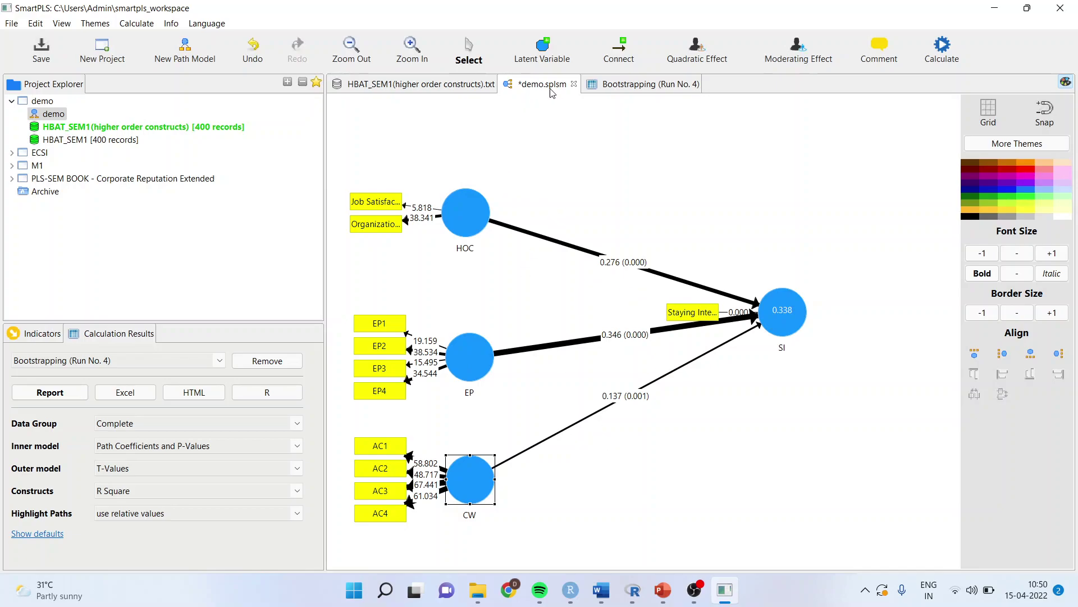
Step: Draw a new path from EP to HOC
left_click(619, 55)
left_click(487, 357)
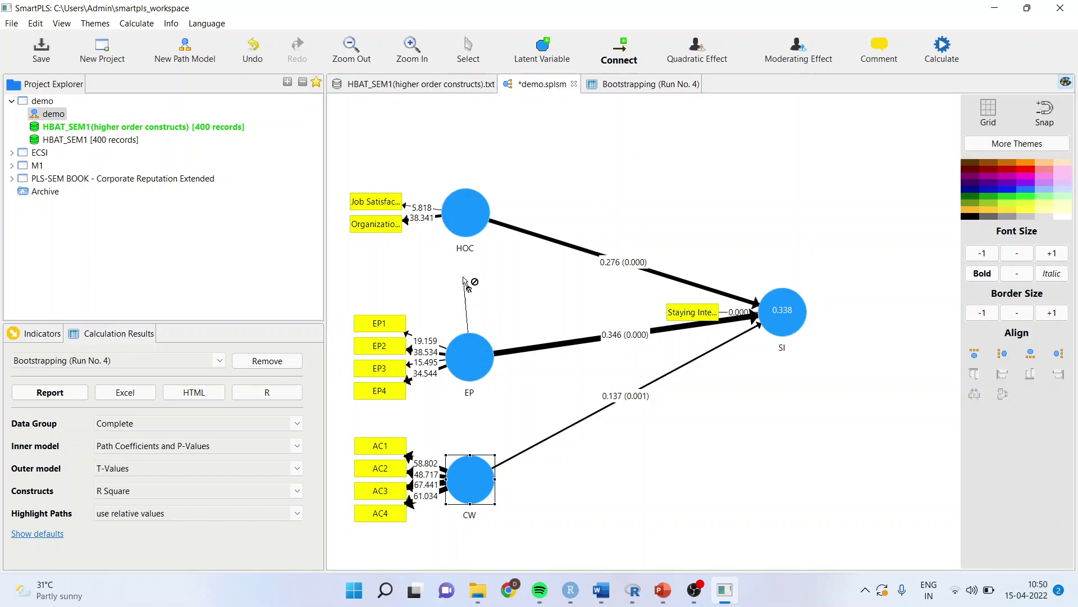
left_click(467, 227)
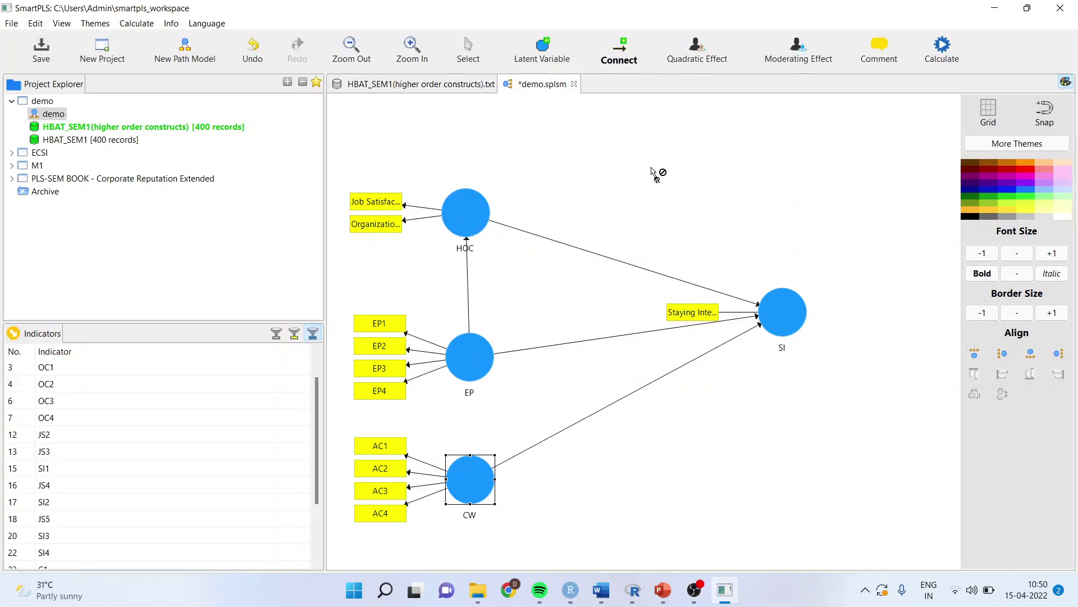
Step: Launch a 1000-subsample bootstrapping run on the updated model
left_click(942, 49)
left_click(932, 73)
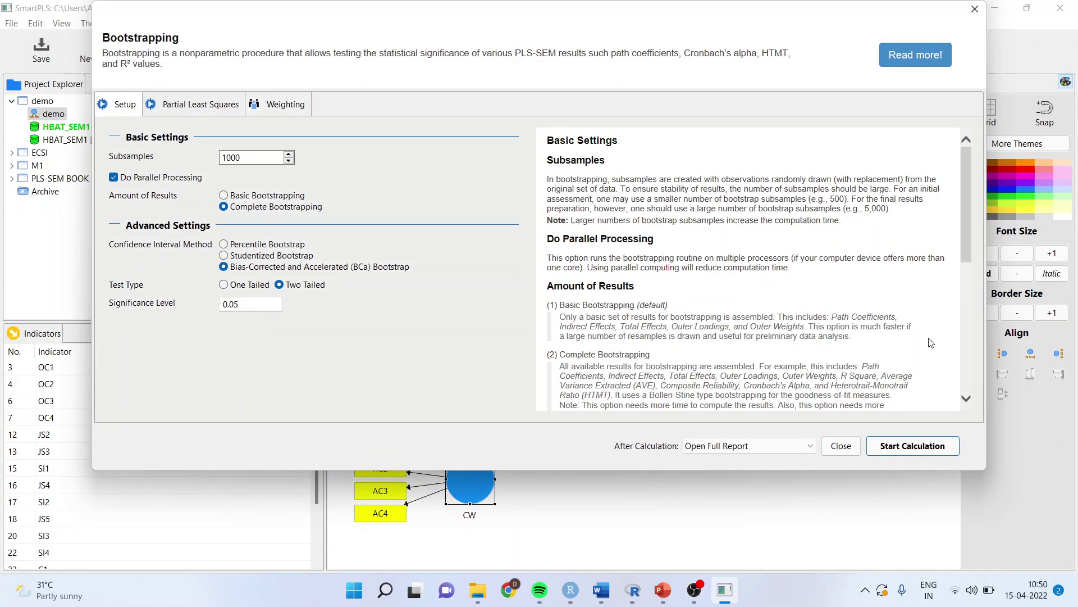
left_click(907, 448)
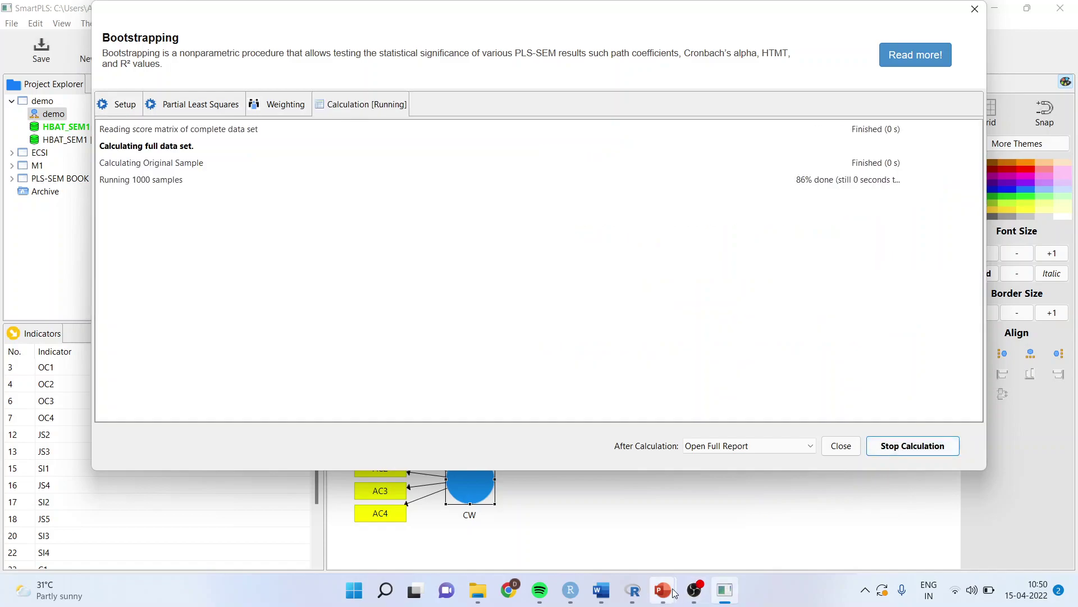
Step: Bring the smartpls1 deck forward and page to slide 251, stage two of the disjoint approach
mouse_move(663, 590)
left_click(643, 553)
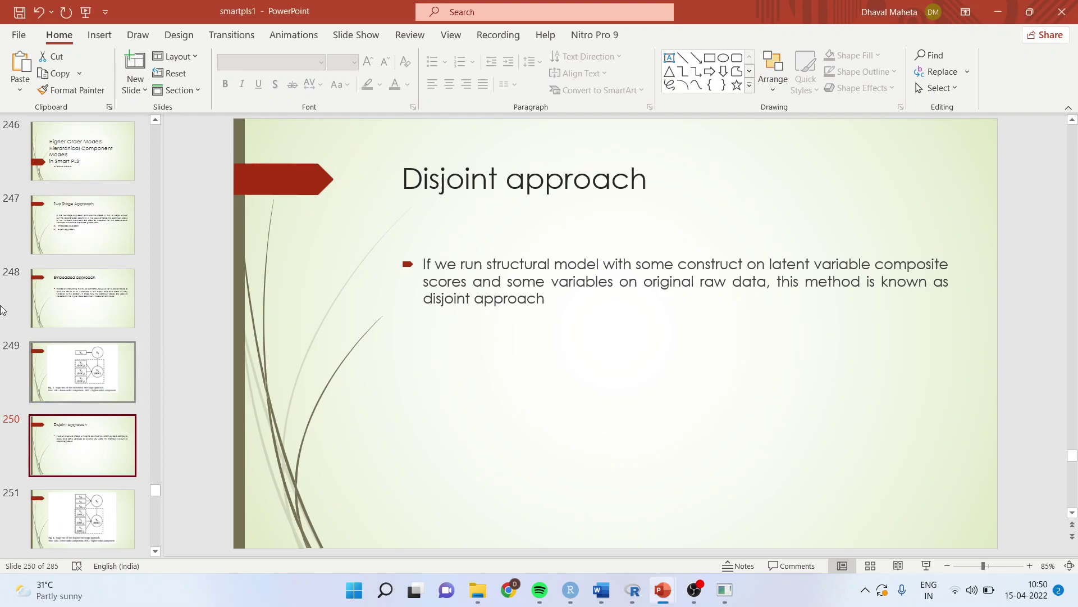
left_click(87, 326)
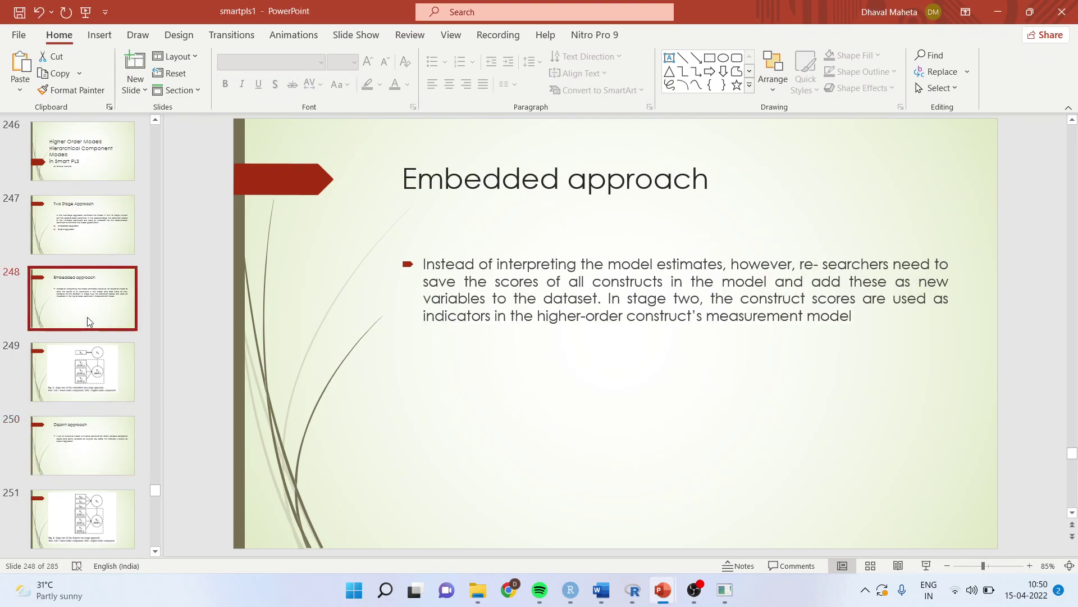
left_click(79, 369)
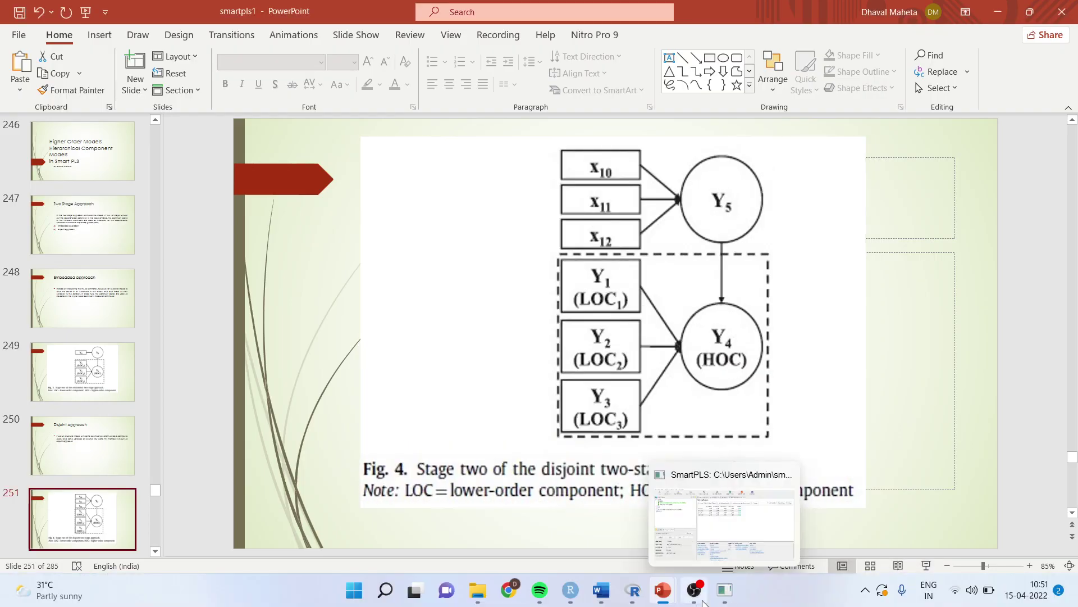
Step: Review Run No. 5 results in SmartPLS: EP→HOC 0.445 (p 0.000), HOC R² 0.198
left_click(723, 594)
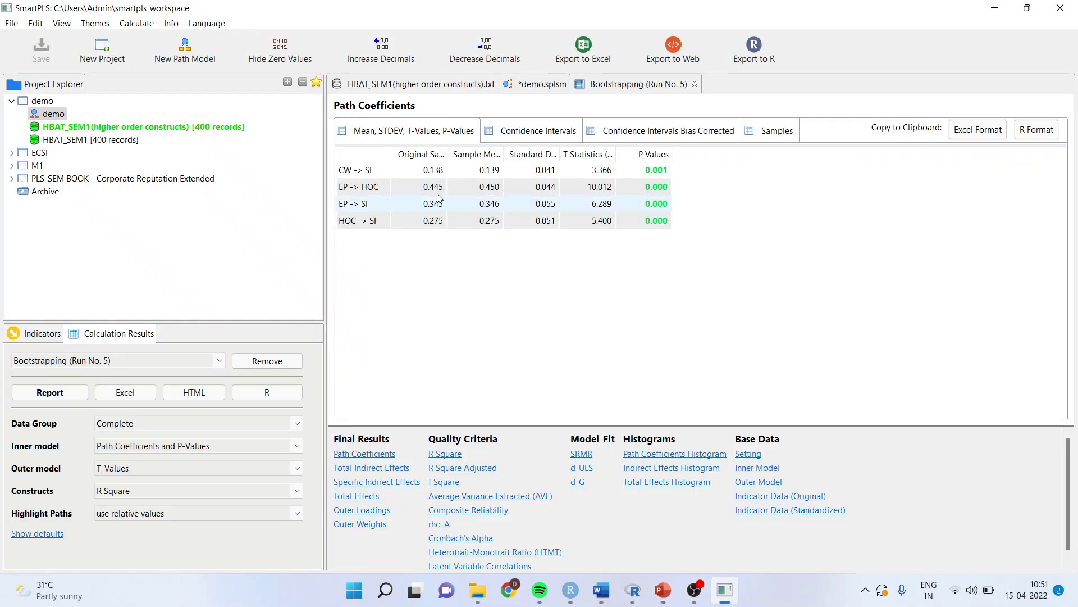
left_click_drag(392, 153, 409, 153)
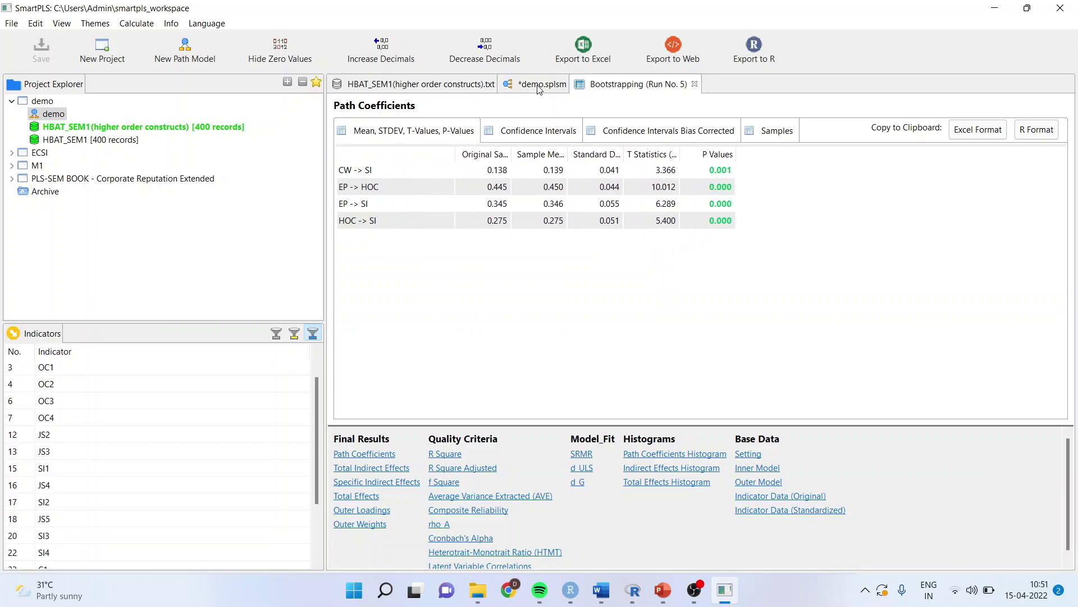
left_click(539, 85)
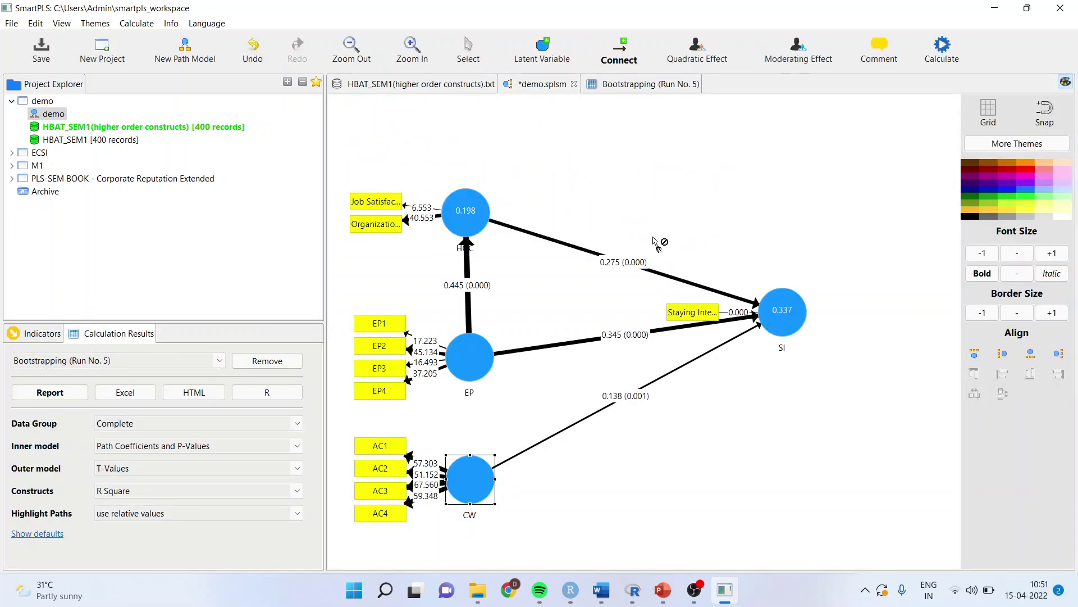